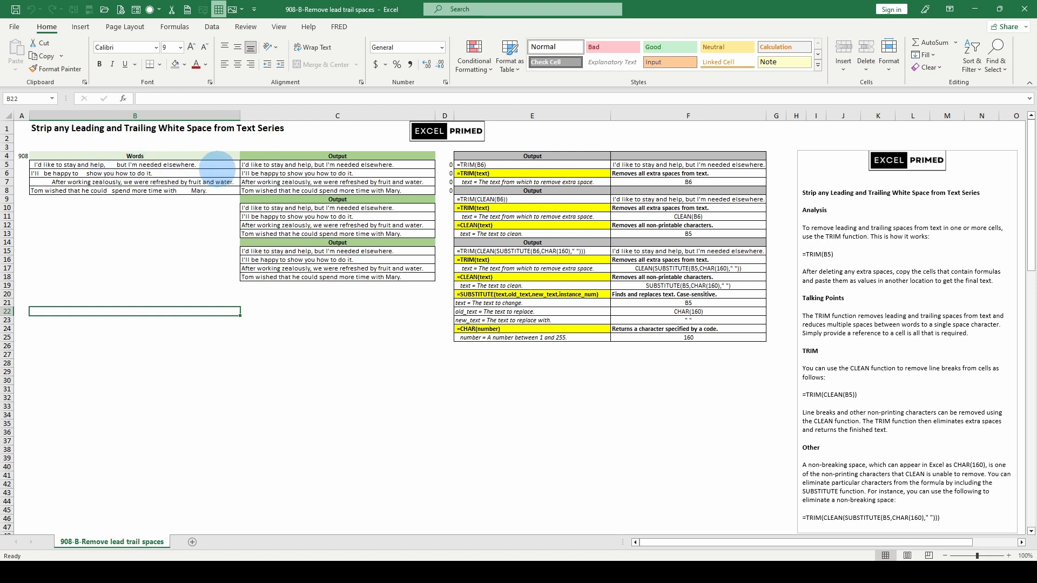
# Step: Review the padded sentences in B5 and B6, the example formulas in E5, E9 and E15, and the sample text in B11
pyautogui.click(214, 165)
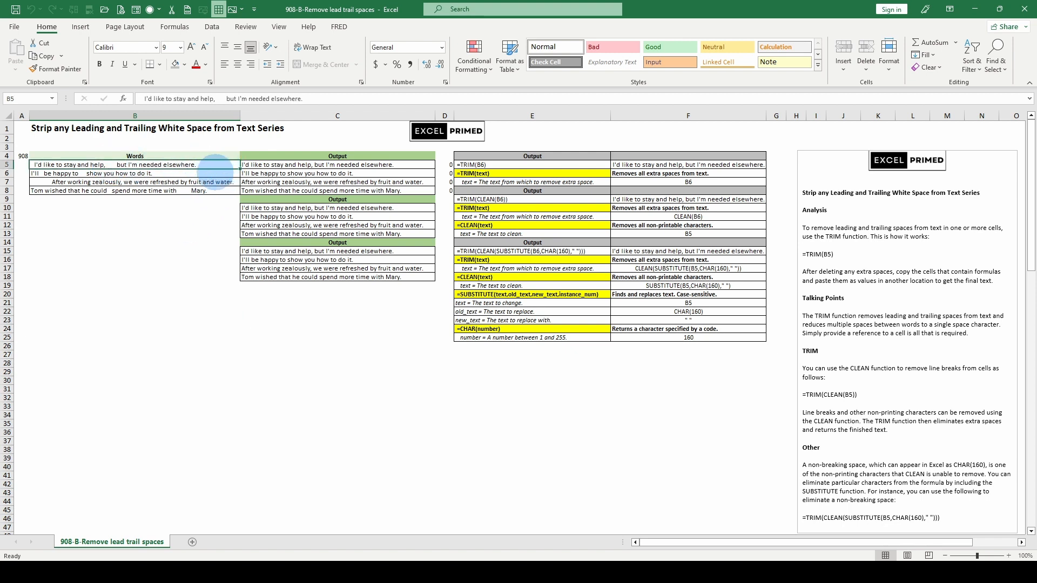
pyautogui.click(212, 173)
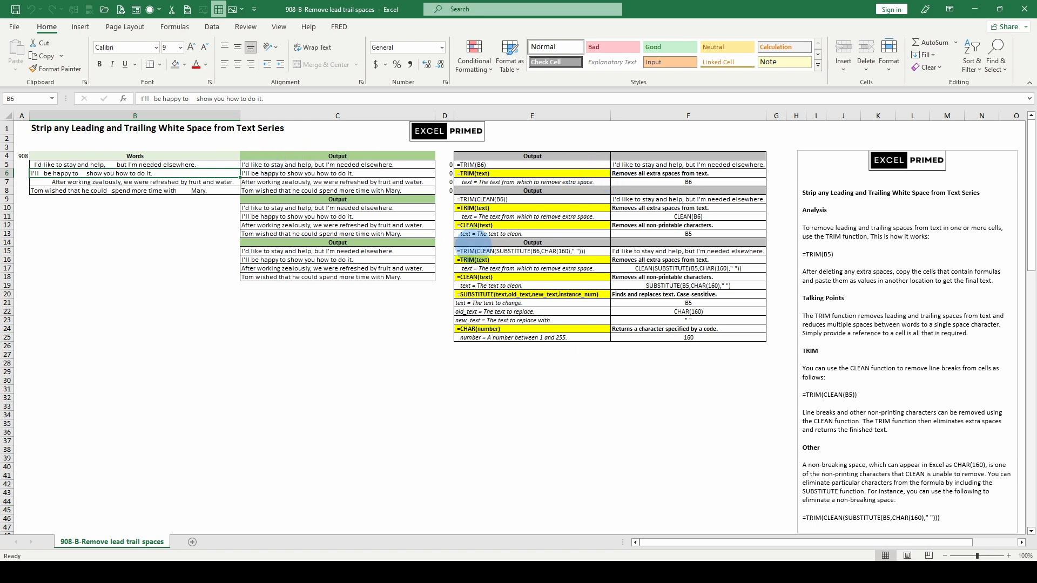
pyautogui.click(494, 163)
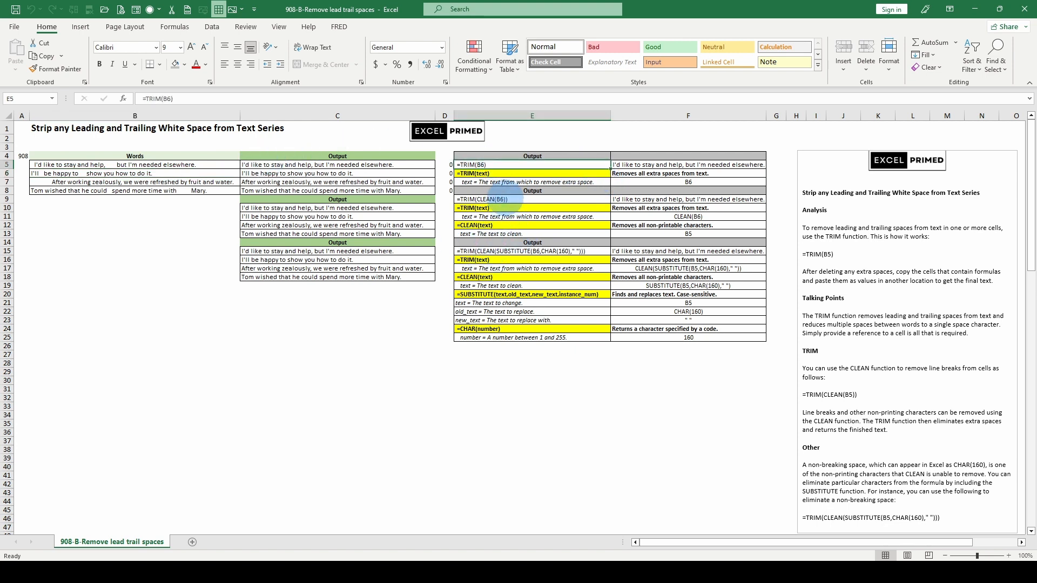
pyautogui.click(496, 198)
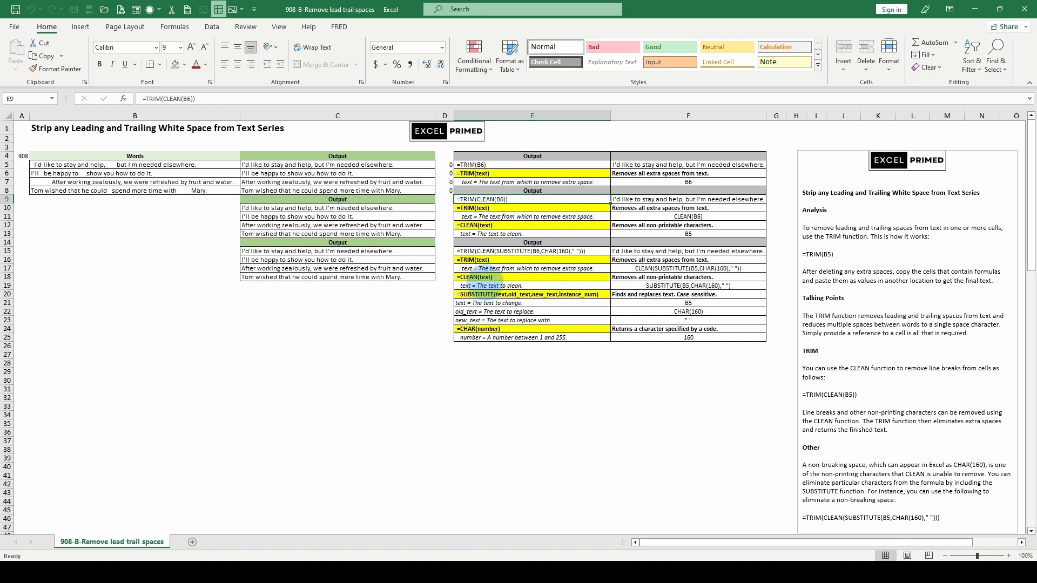
pyautogui.click(500, 251)
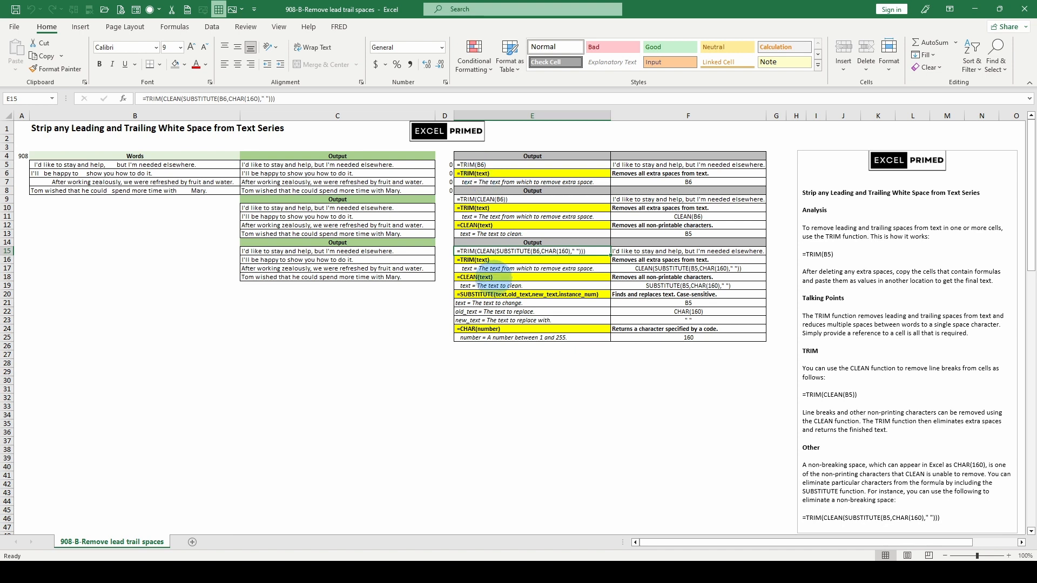
pyautogui.click(149, 286)
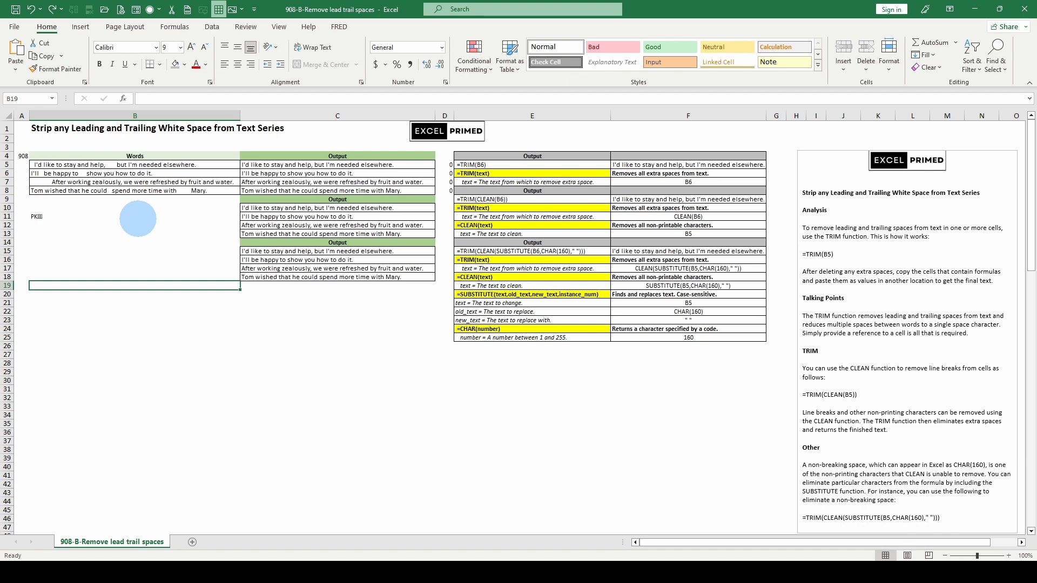
pyautogui.click(57, 216)
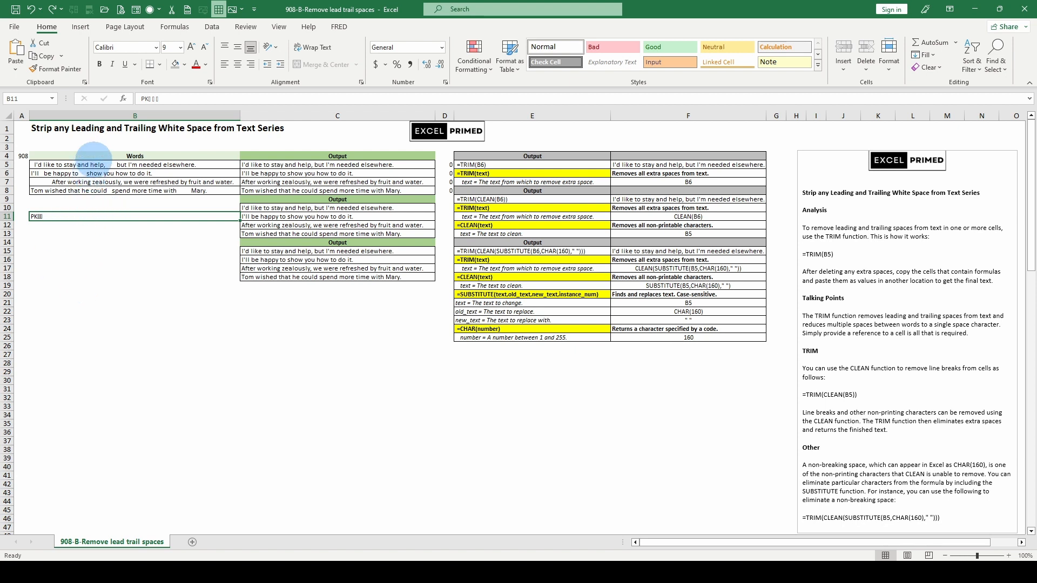
pyautogui.click(91, 164)
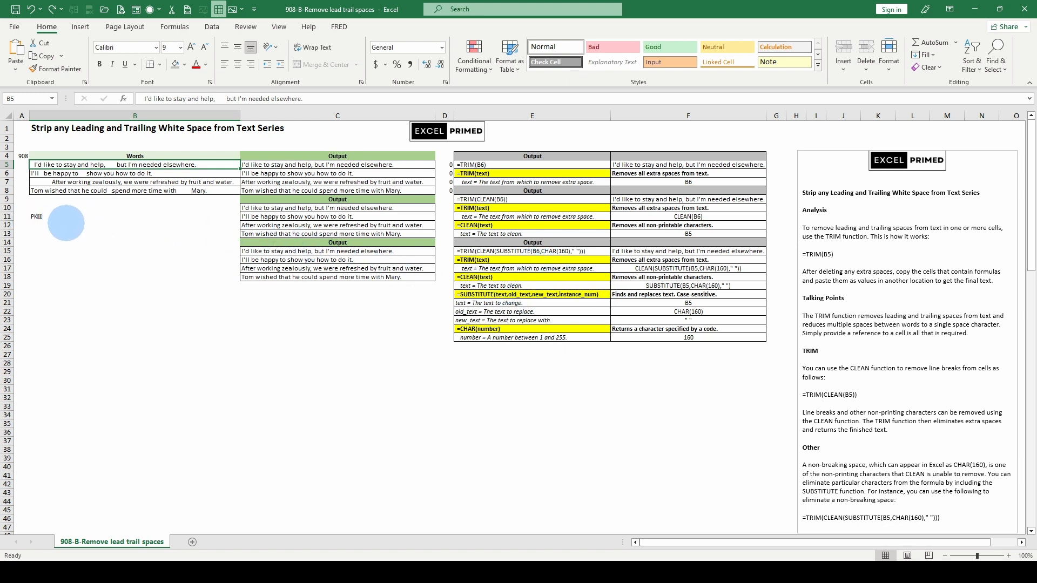
pyautogui.click(61, 219)
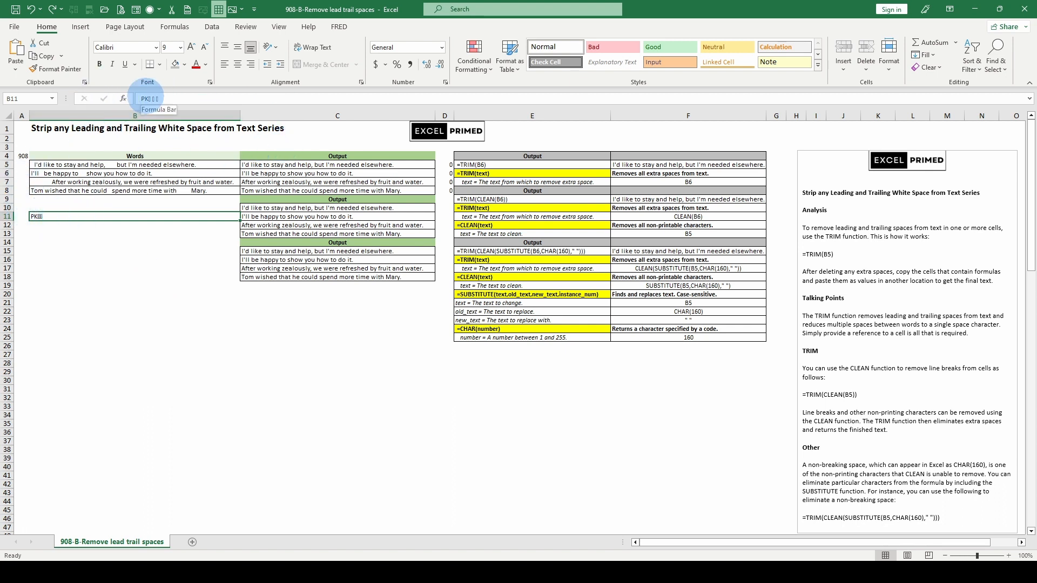
pyautogui.moveTo(65, 248); pyautogui.dragTo(61, 242)
pyautogui.click(53, 215)
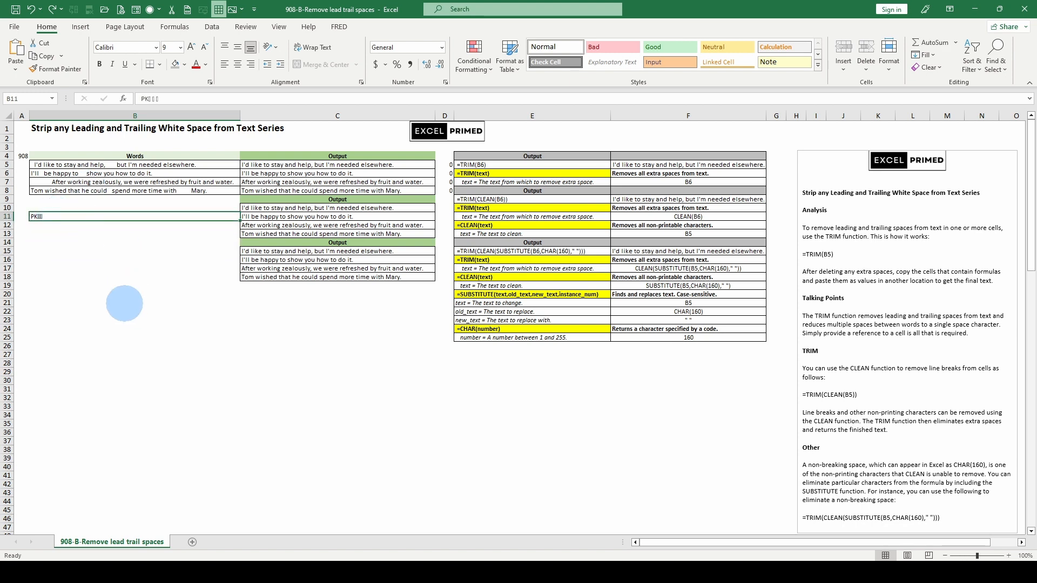
# Step: Enter the formula =TRIM(B11) in cell B16 to test TRIM on the text with non-printable characters
pyautogui.click(84, 259)
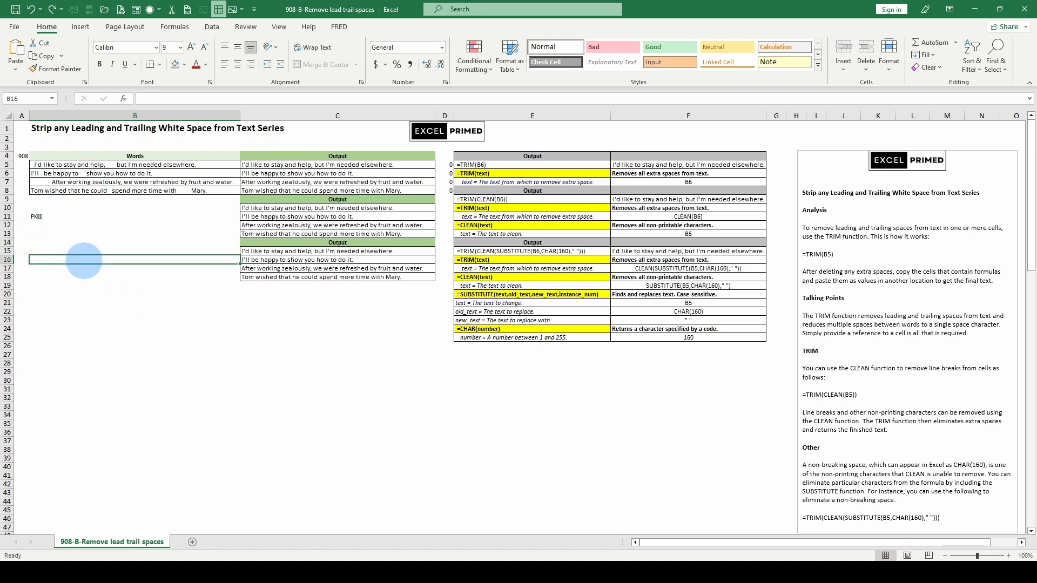
pyautogui.write('=')
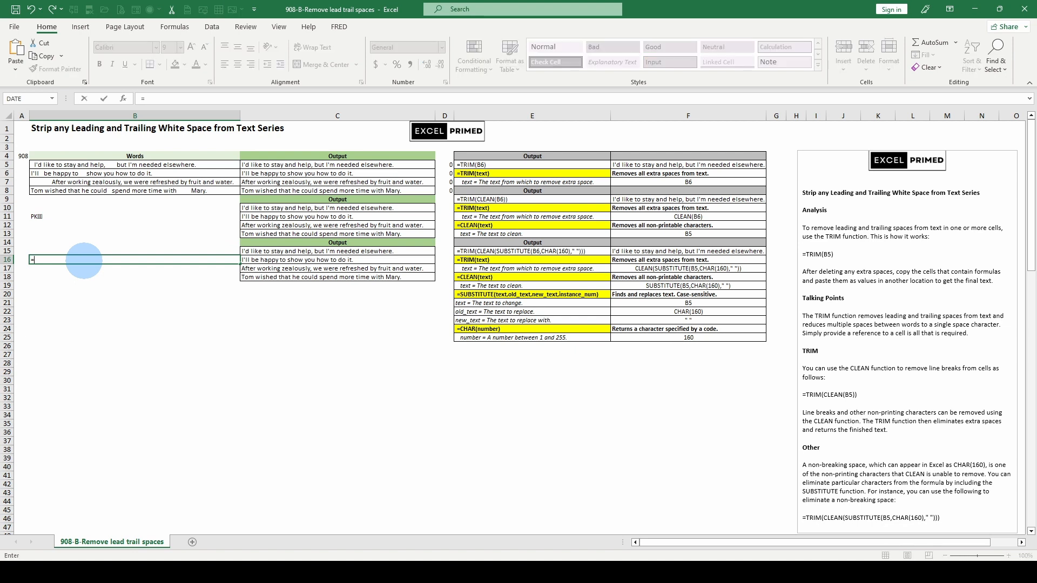
pyautogui.write('trim(')
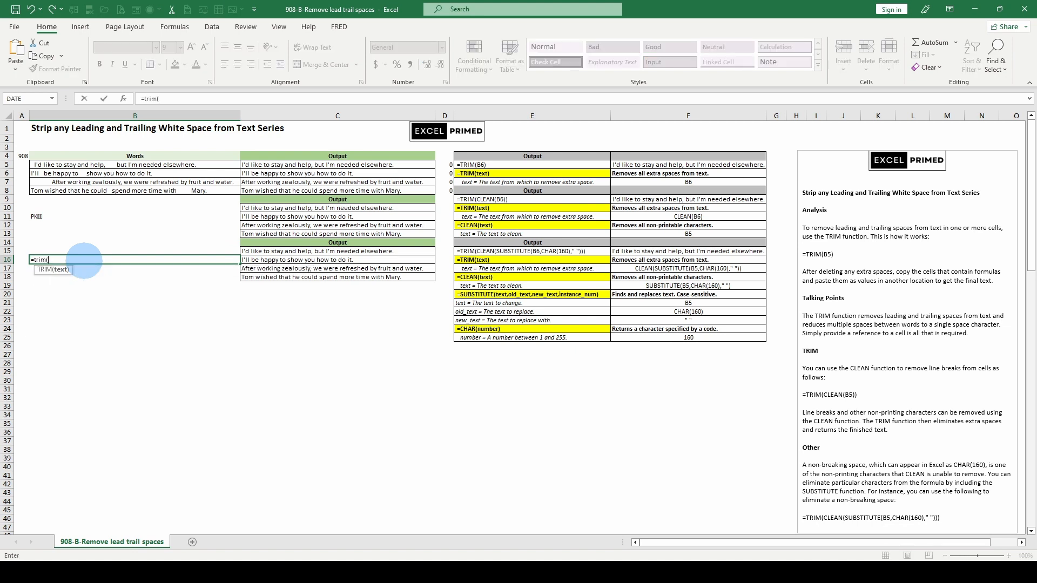
pyautogui.press('Up')
pyautogui.press('Up')
pyautogui.press('Up')
pyautogui.press('Up')
pyautogui.press('Up')
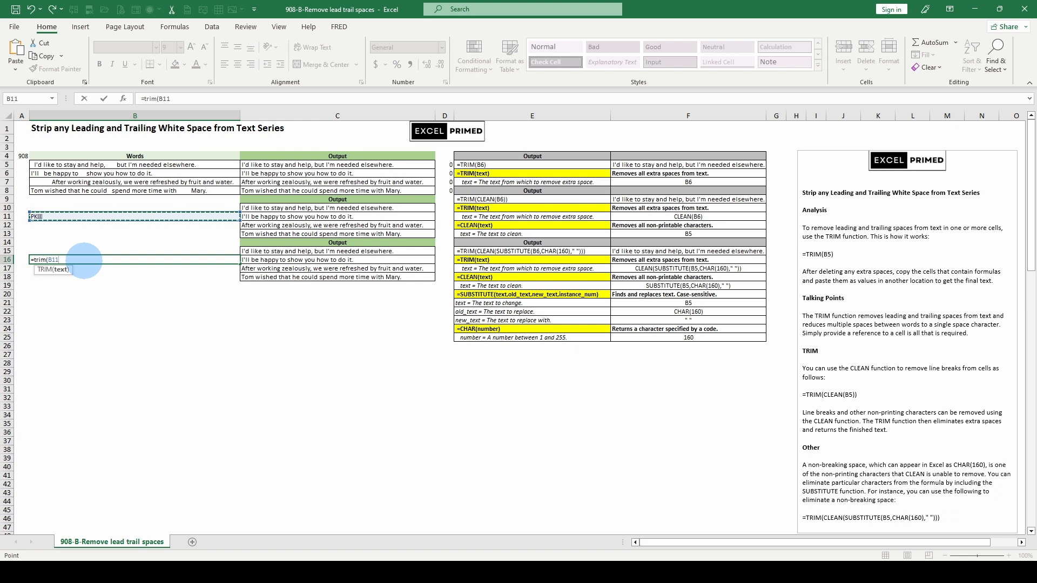
pyautogui.hotkey('ctrl', 'Return')
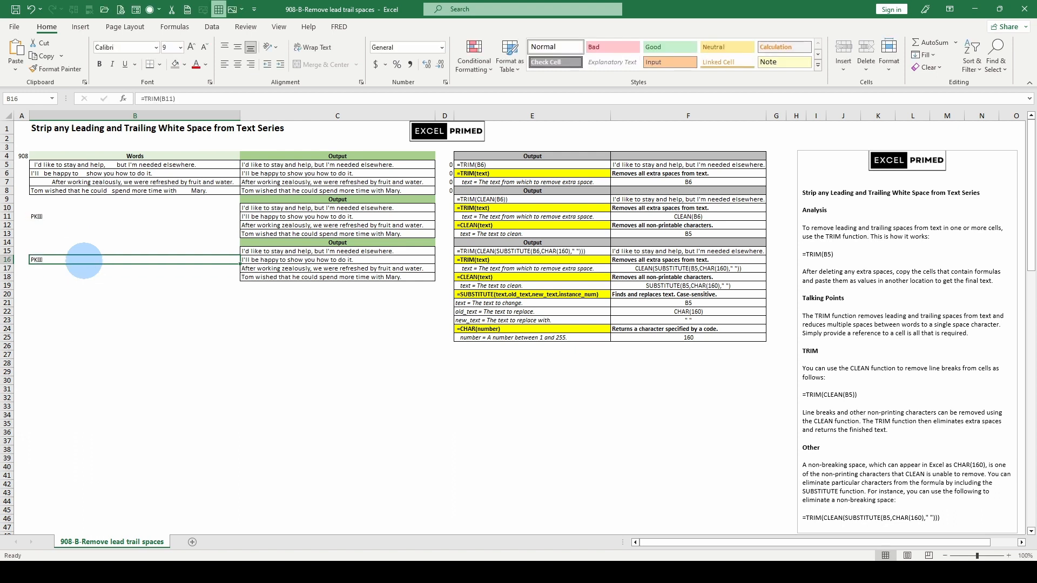
pyautogui.press('Down')
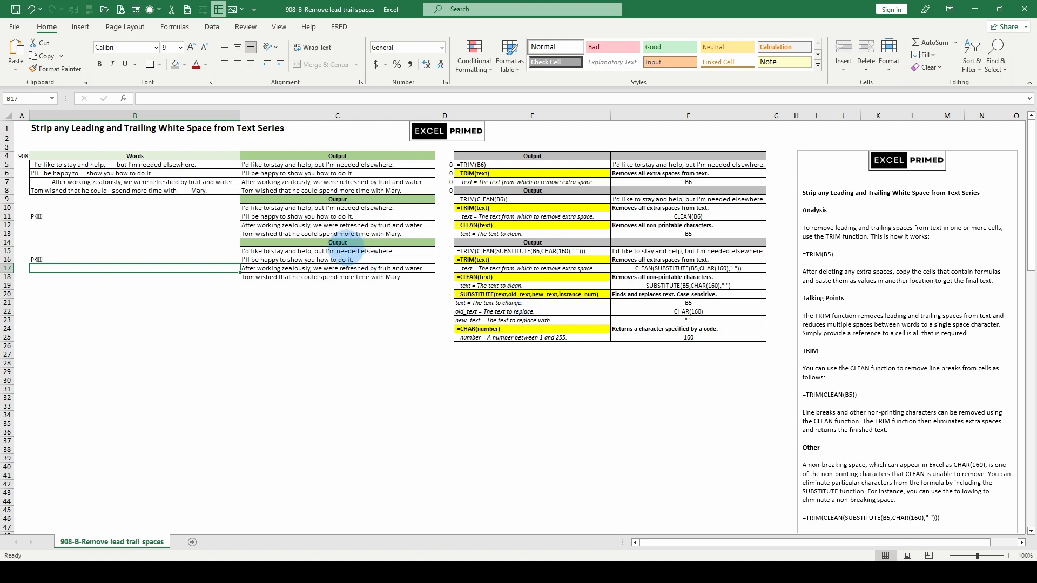
# Step: Copy the text of B11, including its non-printable characters, to the end of the sentence in B8 and check the formula in C18
pyautogui.click(339, 250)
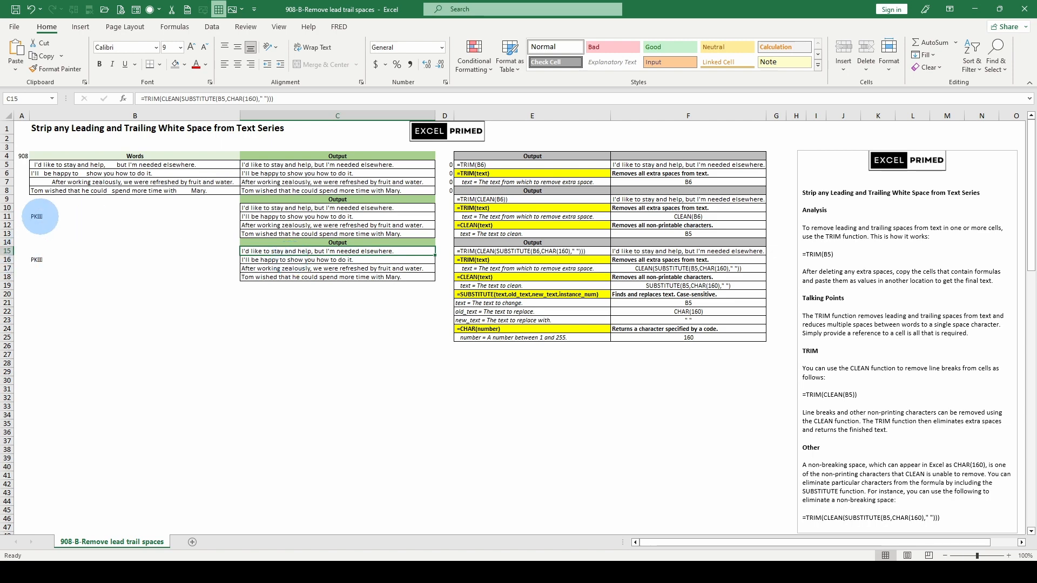
pyautogui.click(39, 216)
pyautogui.rightClick(149, 100)
pyautogui.click(168, 120)
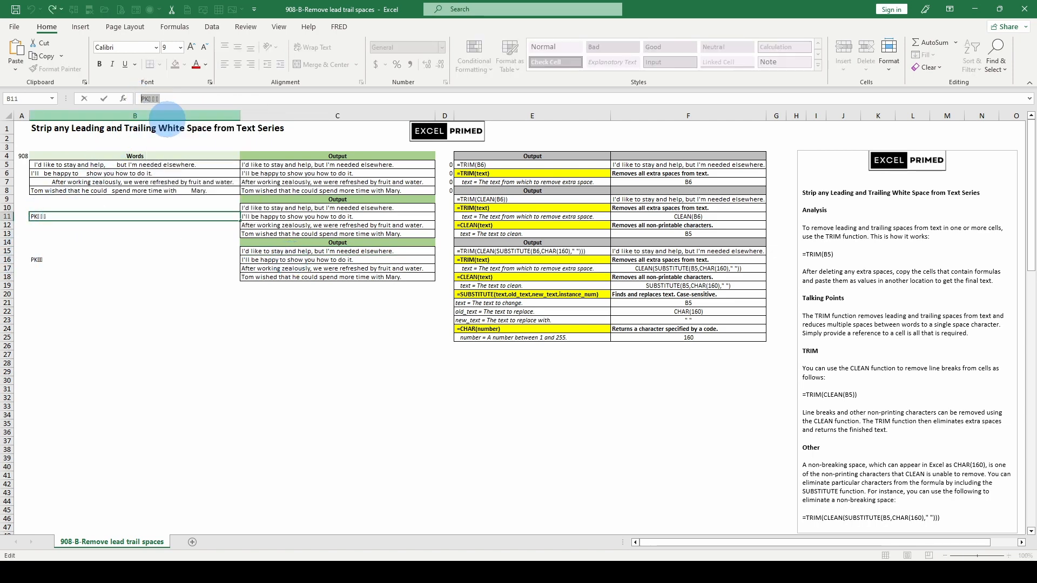
pyautogui.press('Escape')
pyautogui.click(157, 189)
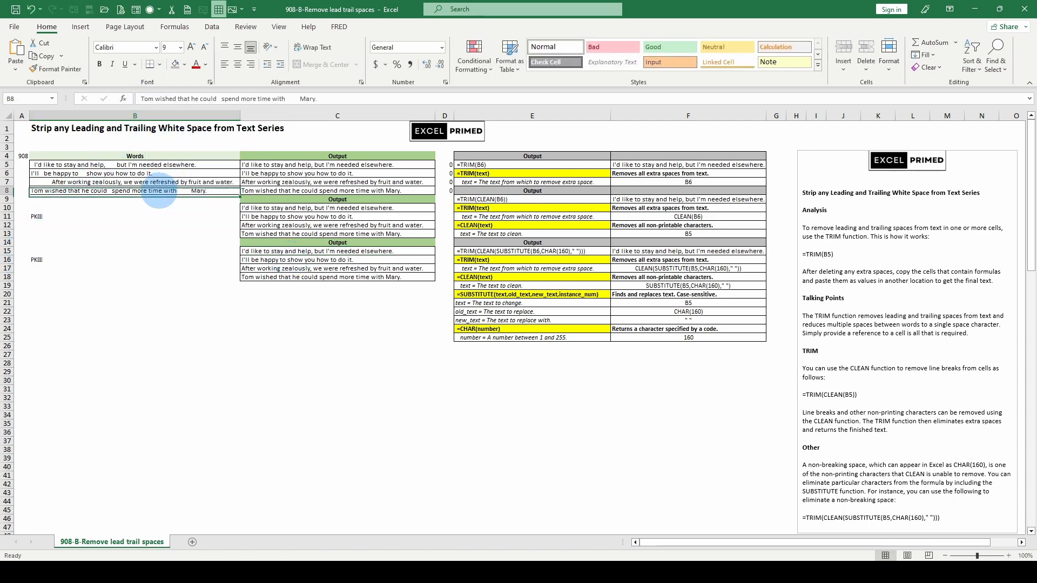
pyautogui.click(337, 97)
pyautogui.rightClick(337, 98)
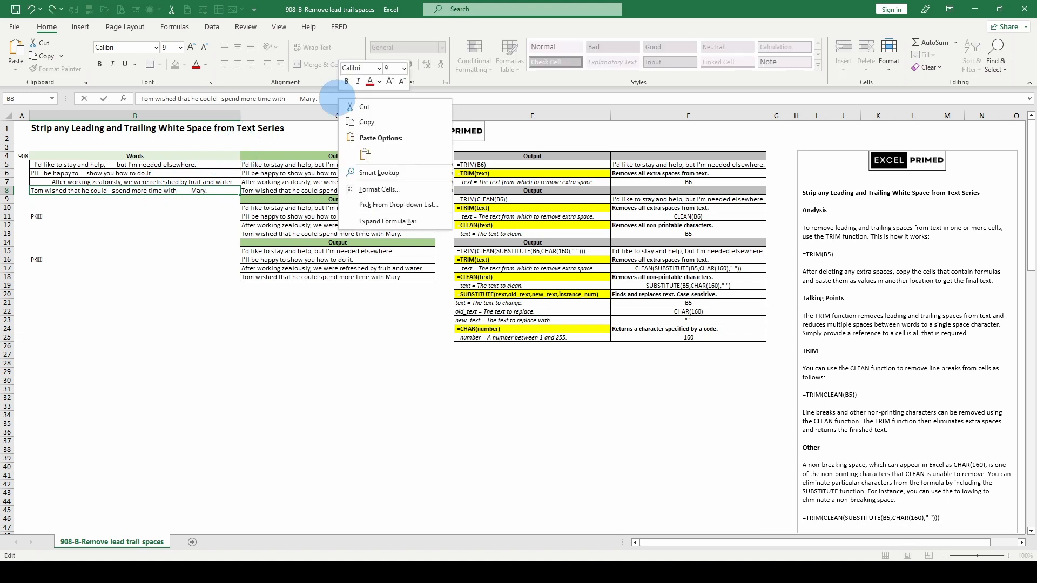
pyautogui.click(363, 154)
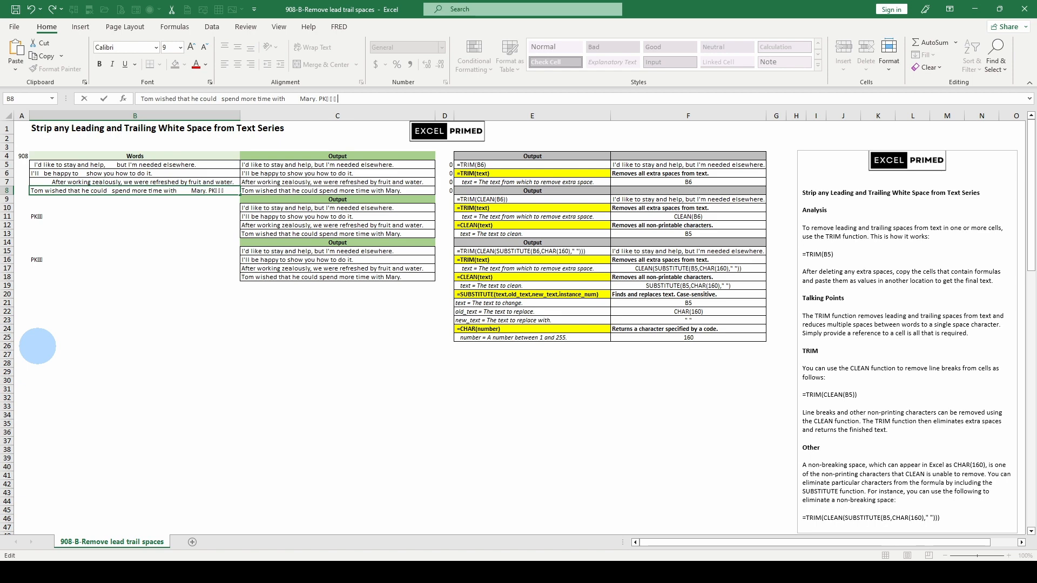
pyautogui.press('Return')
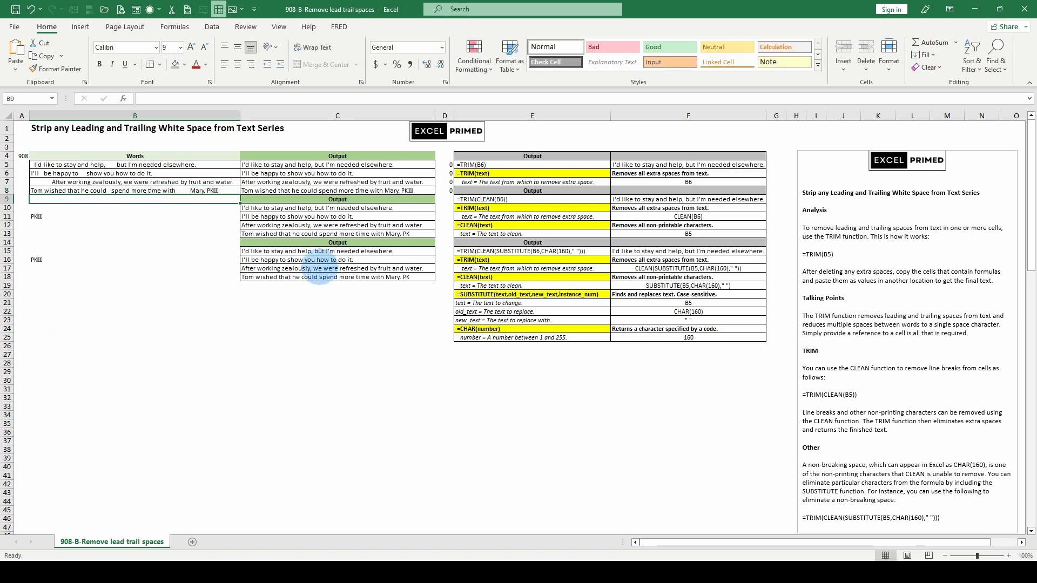
pyautogui.click(312, 276)
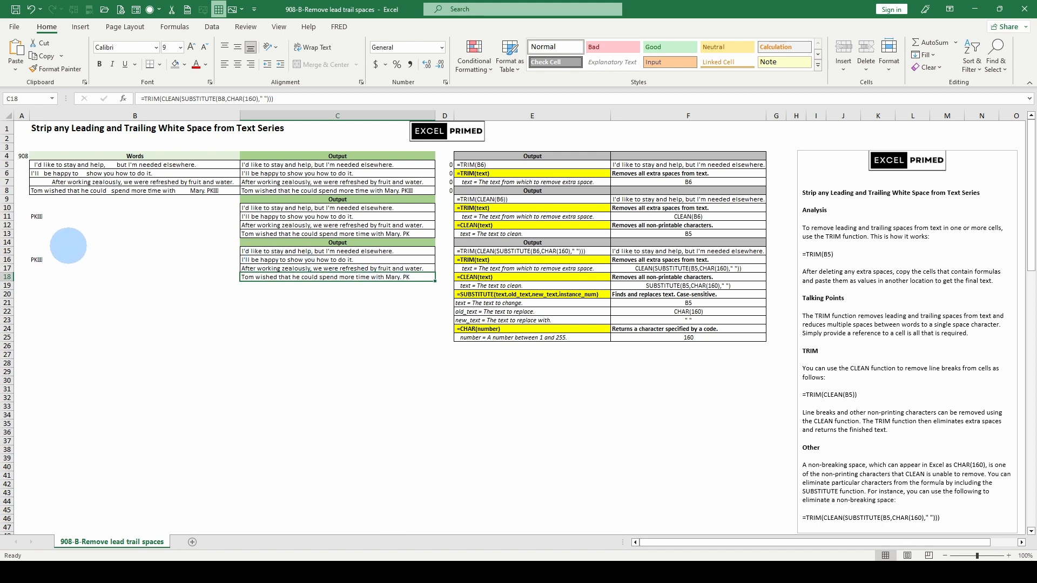
# Step: Enter the formula =CLEAN(B11) in cell B20 to strip the non-printable characters
pyautogui.click(42, 295)
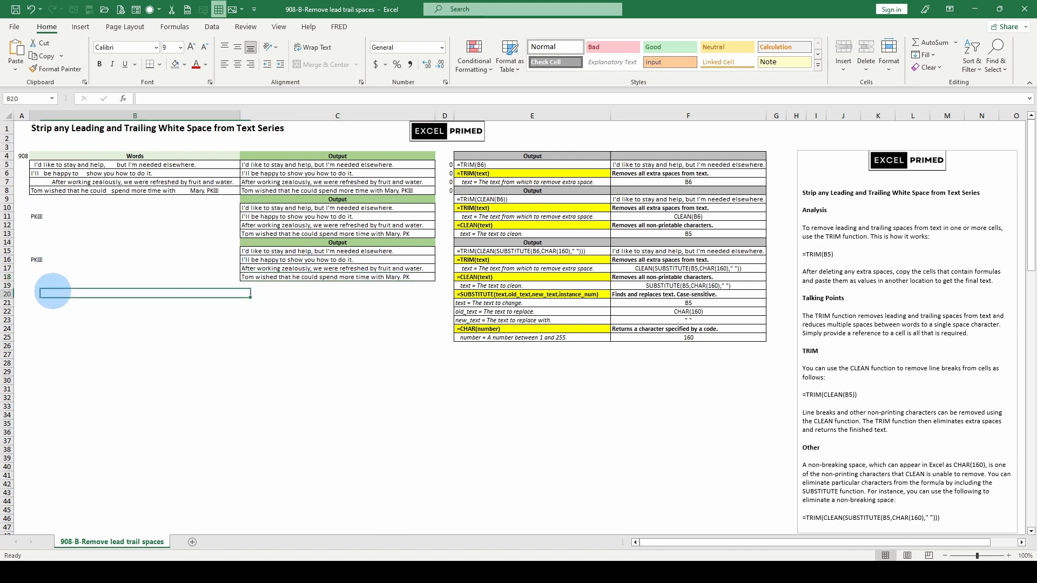
pyautogui.write('=clean(')
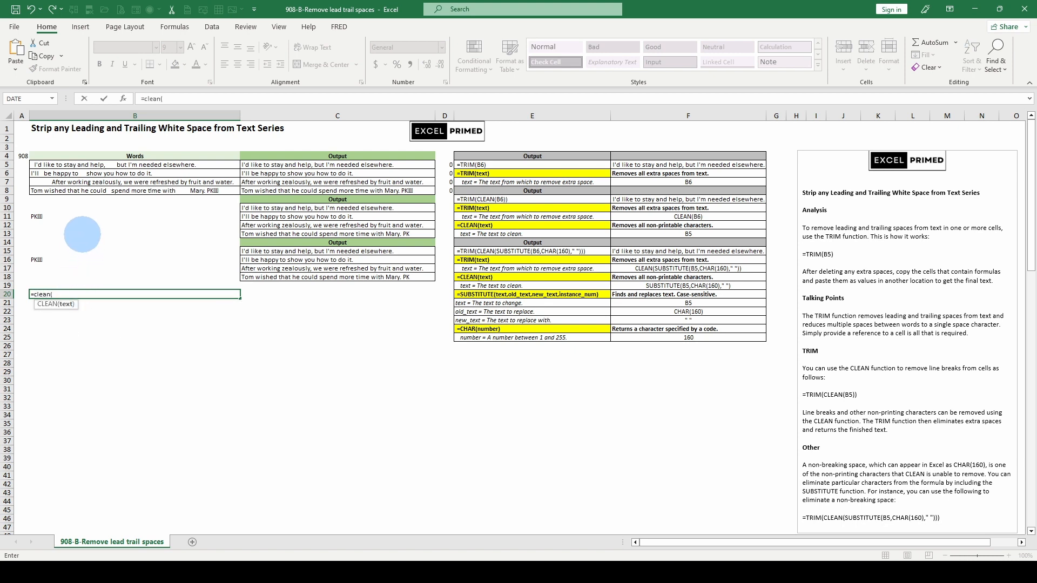
pyautogui.click(58, 217)
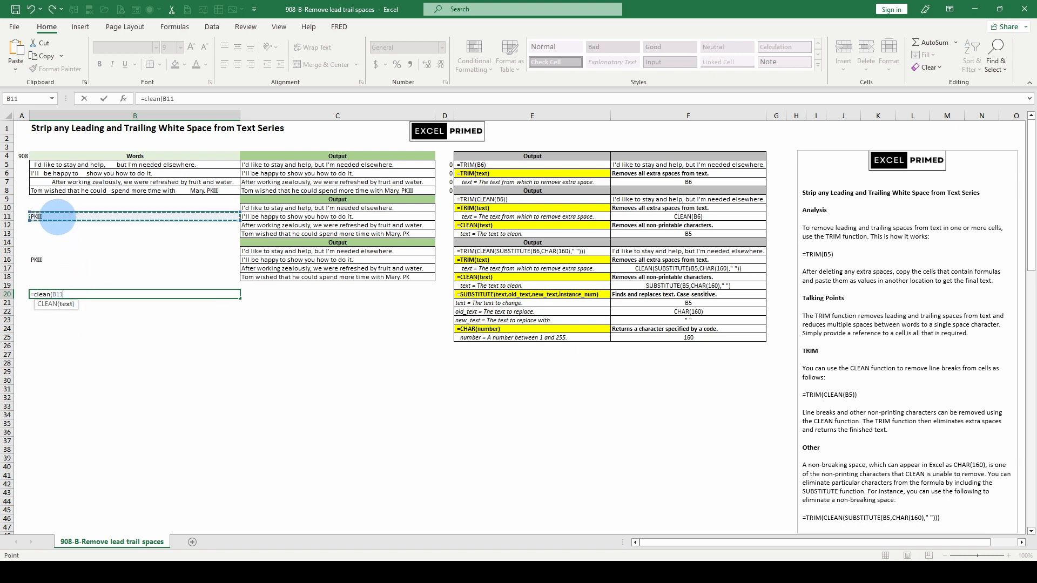
pyautogui.hotkey('ctrl', 'Return')
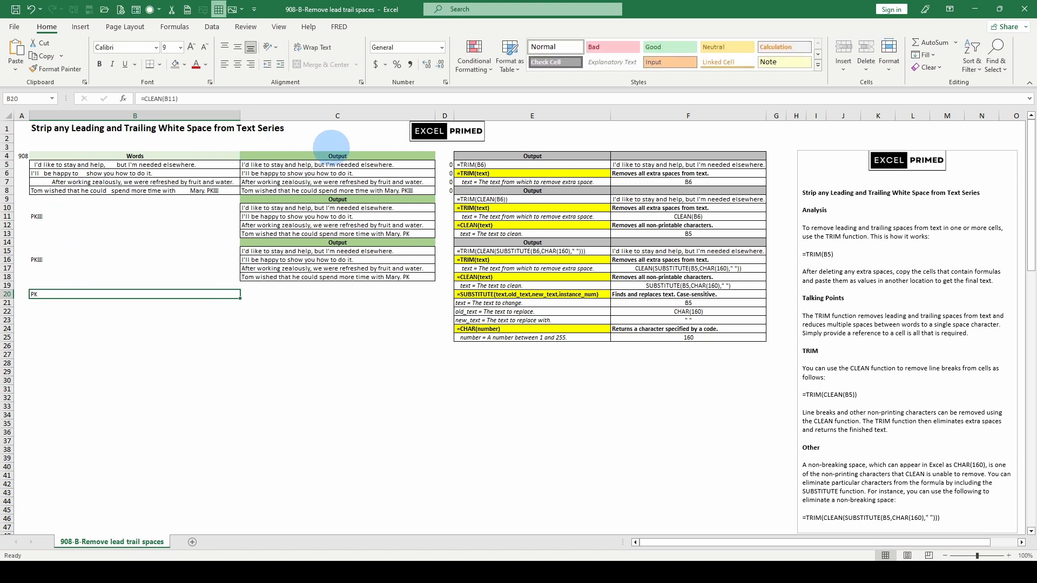
# Step: Compare the first result of the three Output blocks by entering =C15=C10=C5 in cell C26, and check the formula in C5
pyautogui.click(310, 164)
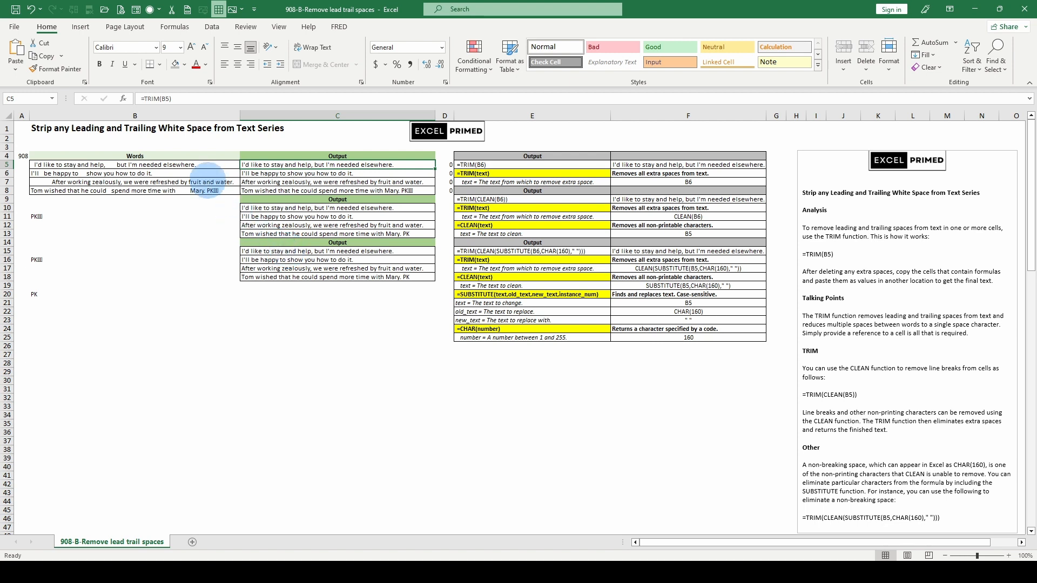
pyautogui.click(291, 344)
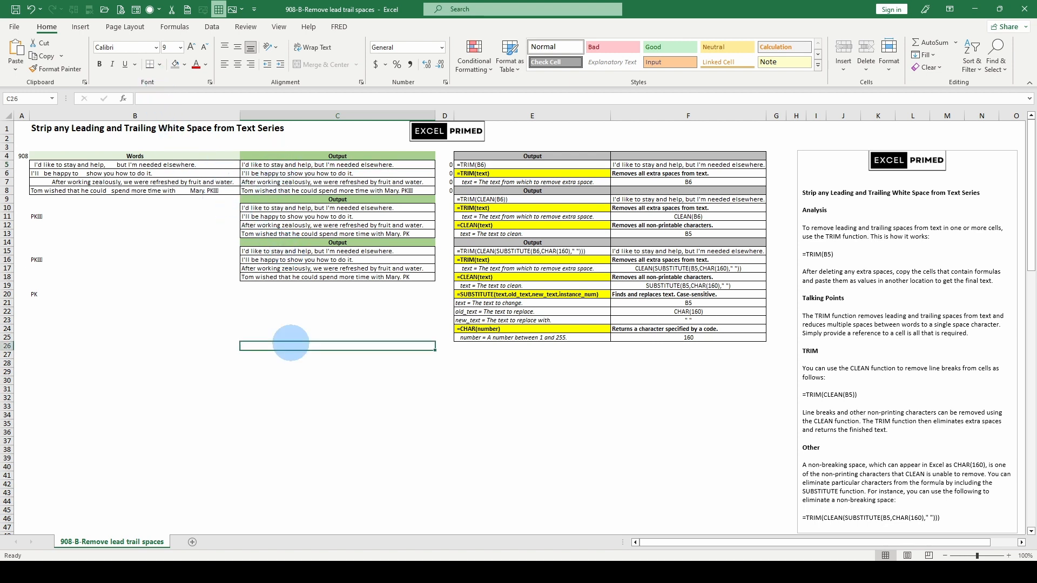
pyautogui.write('=')
pyautogui.press('Up')
pyautogui.press('Up')
pyautogui.press('Up')
pyautogui.press('Up')
pyautogui.press('Up')
pyautogui.press('Up')
pyautogui.press('Up')
pyautogui.press('Up')
pyautogui.press('Up')
pyautogui.press('Up')
pyautogui.press('Up')
pyautogui.press('Up')
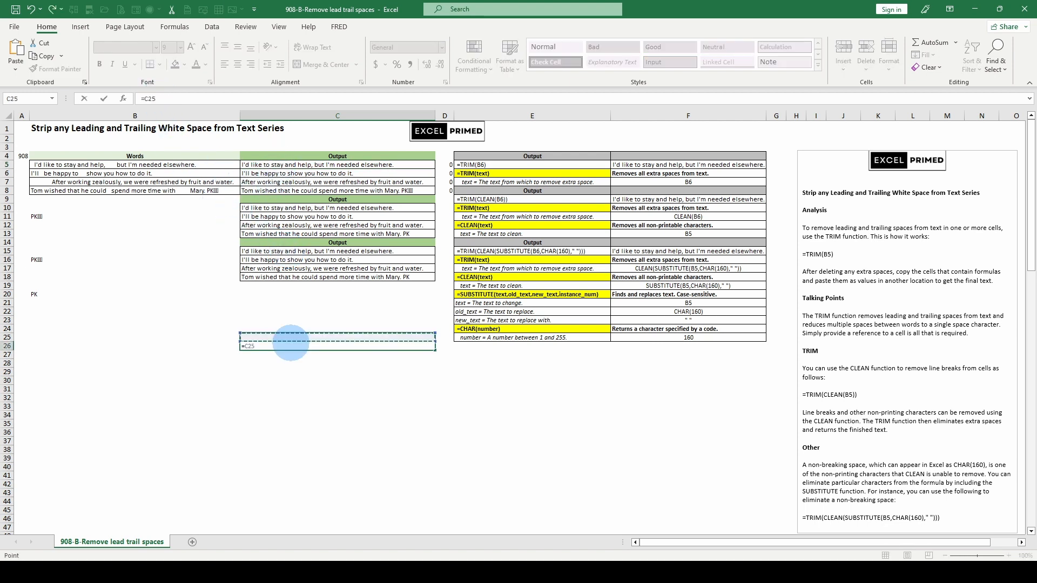
pyautogui.press('Down')
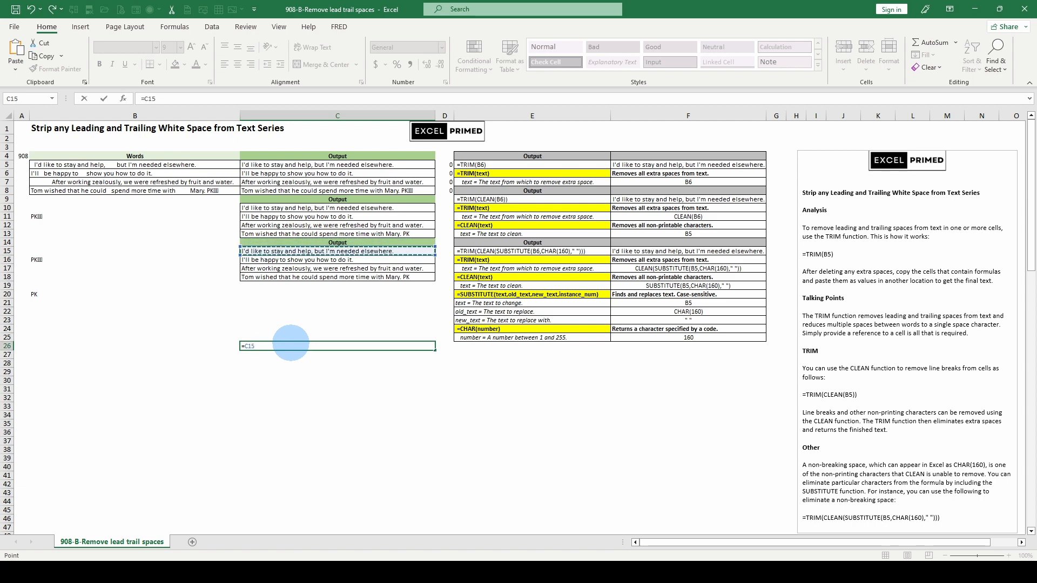
pyautogui.write('=')
pyautogui.press('Up')
pyautogui.press('Up')
pyautogui.press('Up')
pyautogui.press('Up')
pyautogui.press('Up')
pyautogui.press('Up')
pyautogui.press('Up')
pyautogui.press('Up')
pyautogui.press('Up')
pyautogui.press('Up')
pyautogui.press('Up')
pyautogui.press('Up')
pyautogui.press('Up')
pyautogui.press('Up')
pyautogui.press('Up')
pyautogui.press('Up')
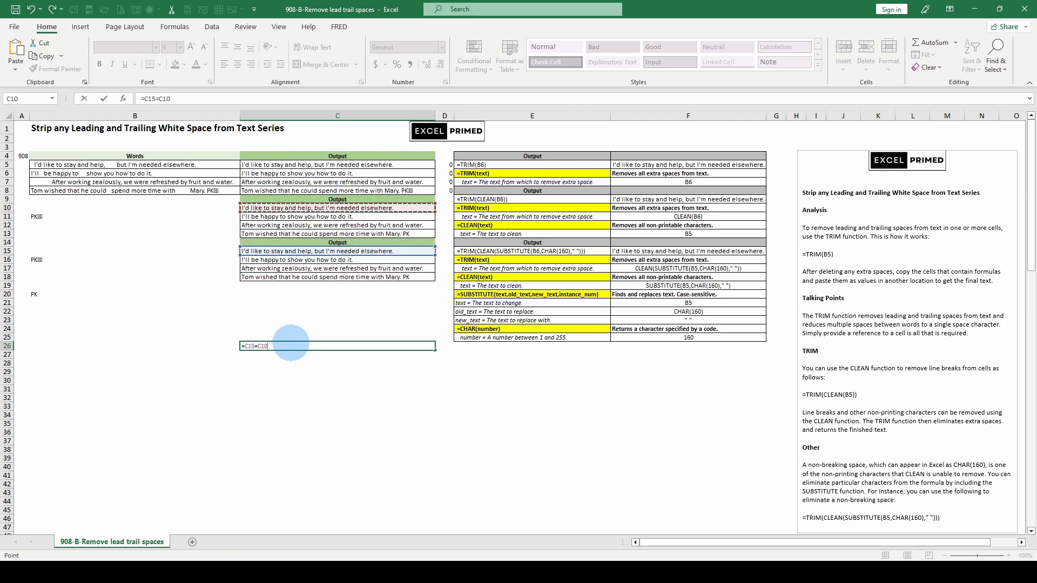
pyautogui.write('=')
pyautogui.press('Up')
pyautogui.press('Up')
pyautogui.press('Up')
pyautogui.press('Up')
pyautogui.press('Up')
pyautogui.press('Up')
pyautogui.press('Up')
pyautogui.press('Up')
pyautogui.press('Up')
pyautogui.press('Up')
pyautogui.press('Up')
pyautogui.press('Up')
pyautogui.press('Up')
pyautogui.press('Up')
pyautogui.press('Up')
pyautogui.press('Up')
pyautogui.press('Up')
pyautogui.press('Up')
pyautogui.press('Up')
pyautogui.press('Up')
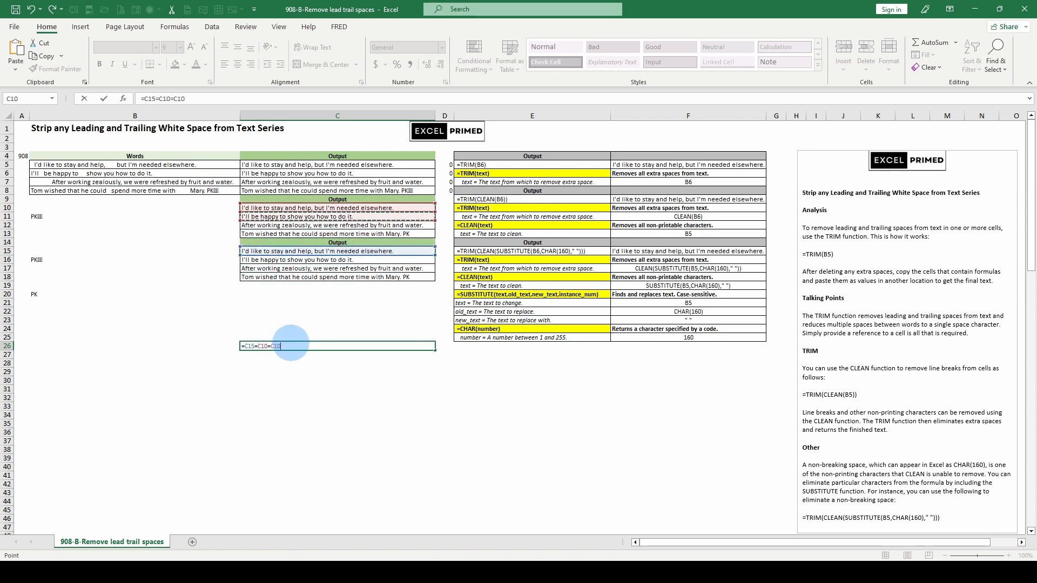
pyautogui.hotkey('ctrl', 'Return')
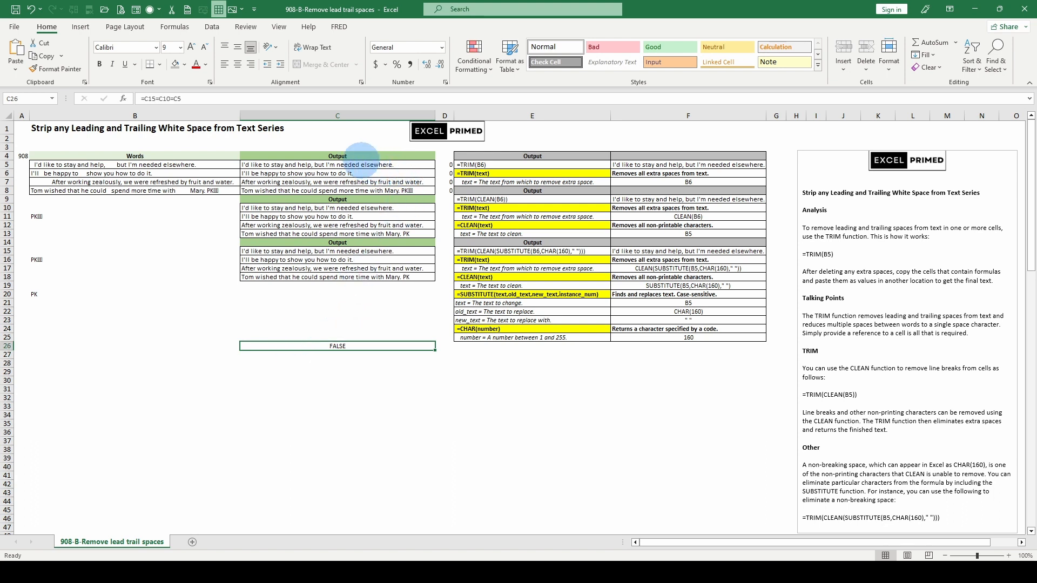
pyautogui.click(352, 164)
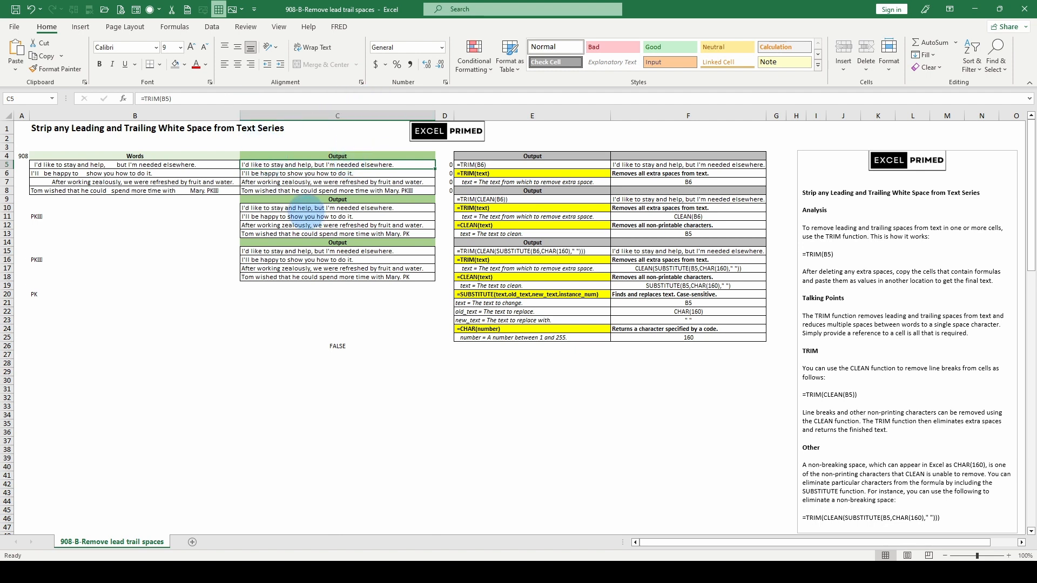
# Step: Fill the comparison formula in C26 down through C29 and check the output formulas in C18 and C8
pyautogui.click(307, 215)
pyautogui.click(306, 252)
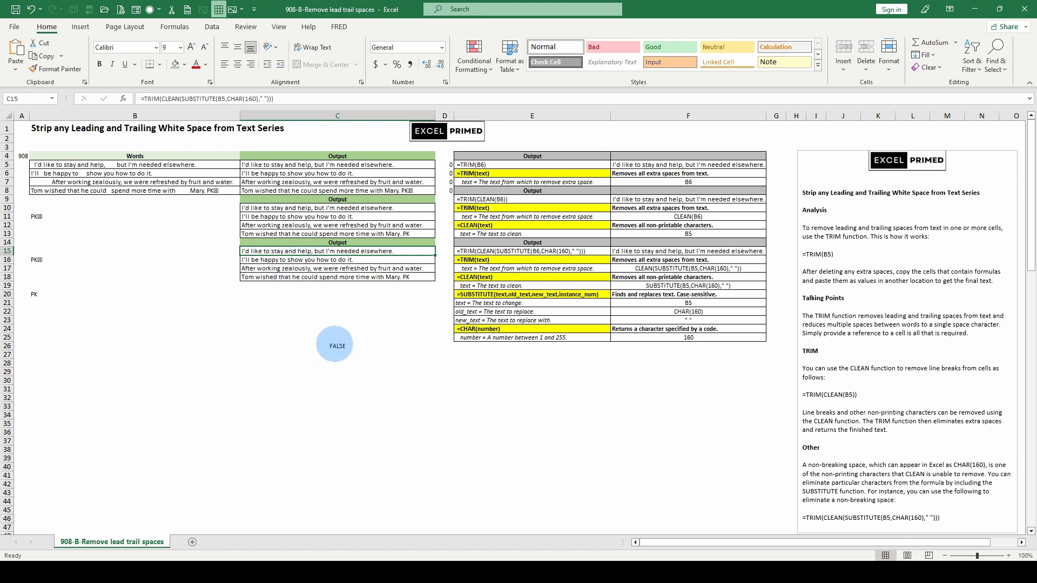
pyautogui.click(334, 346)
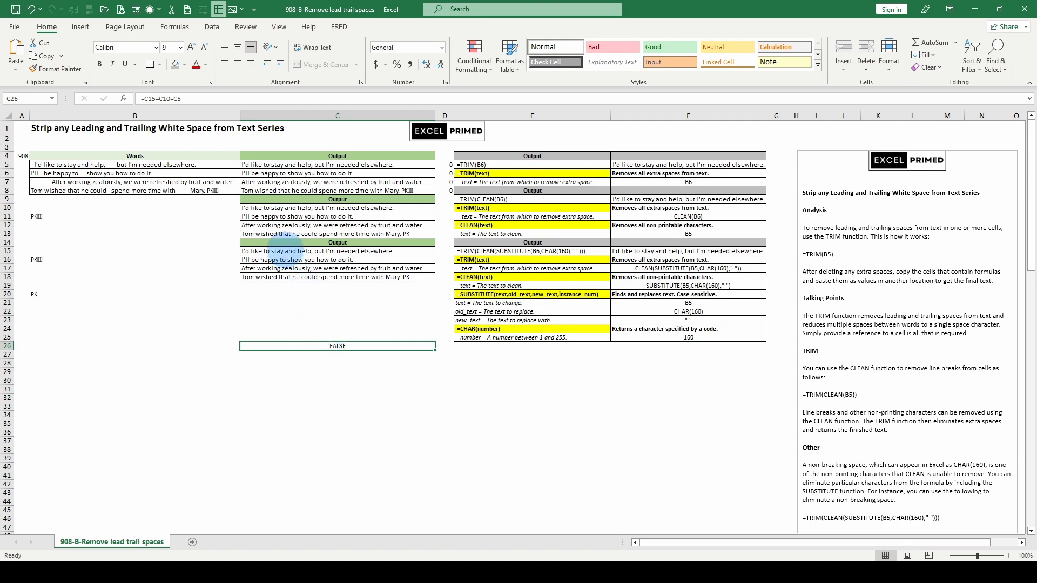
pyautogui.moveTo(326, 346); pyautogui.dragTo(323, 372)
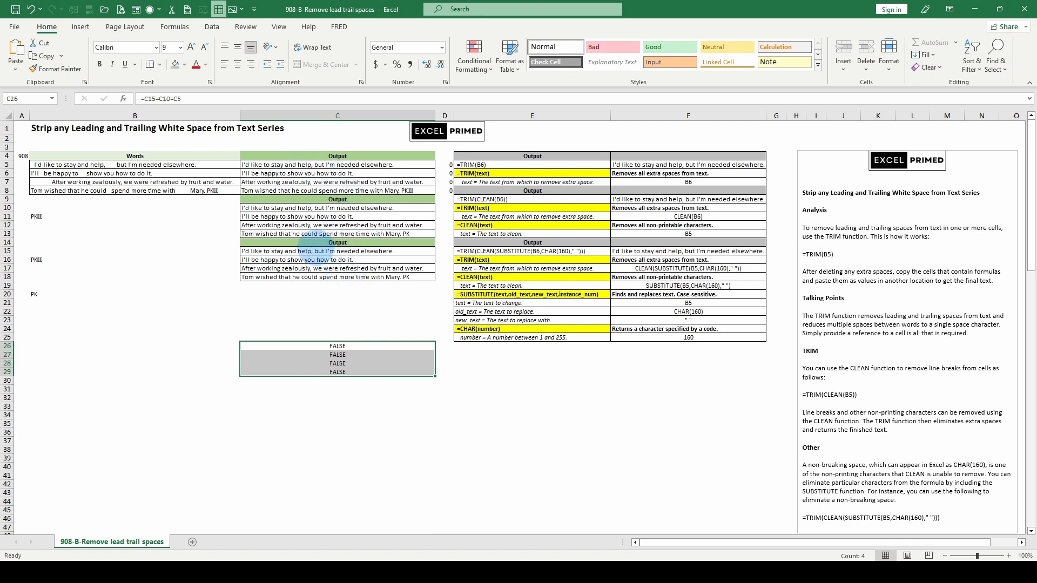
pyautogui.click(328, 276)
pyautogui.click(340, 190)
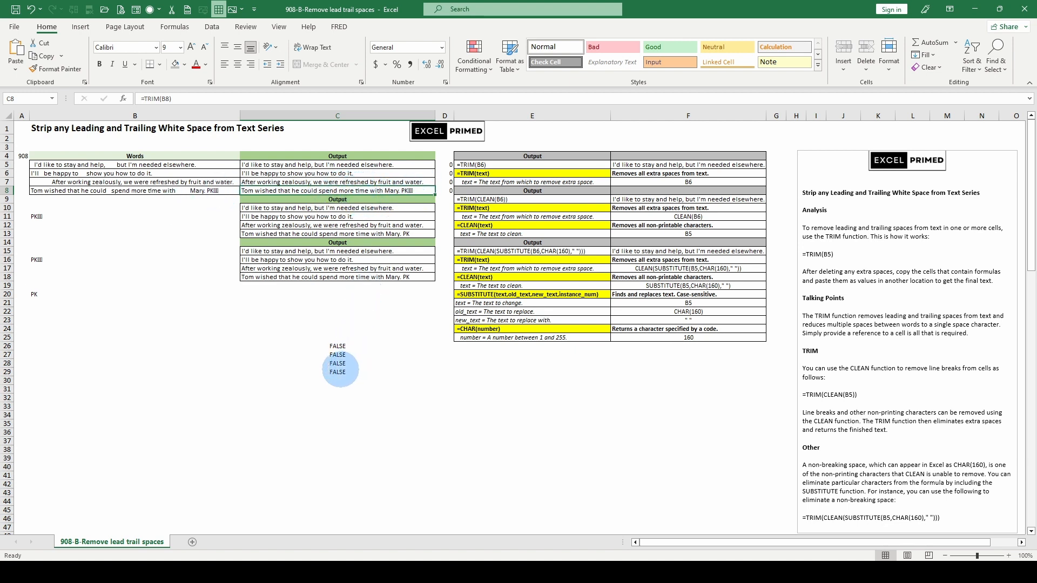
# Step: Enter =C10=C5 in cell C21 to compare the first TRIM and CLEAN result with the TRIM-only result
pyautogui.click(330, 303)
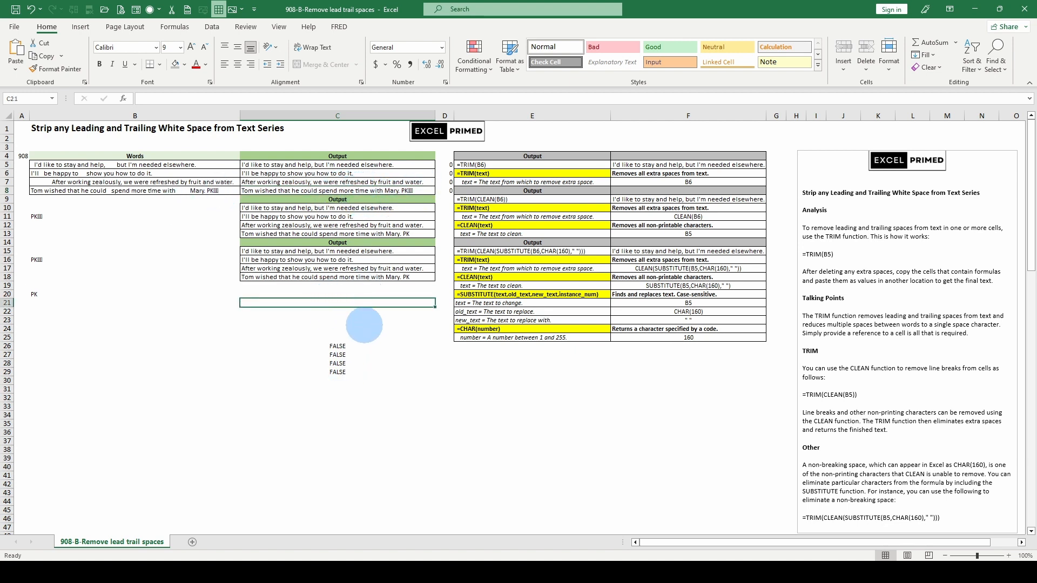
pyautogui.write('=')
pyautogui.press('Up')
pyautogui.press('Up')
pyautogui.press('Up')
pyautogui.press('Up')
pyautogui.press('Up')
pyautogui.press('Up')
pyautogui.press('Up')
pyautogui.press('Up')
pyautogui.press('Up')
pyautogui.press('Up')
pyautogui.press('Up')
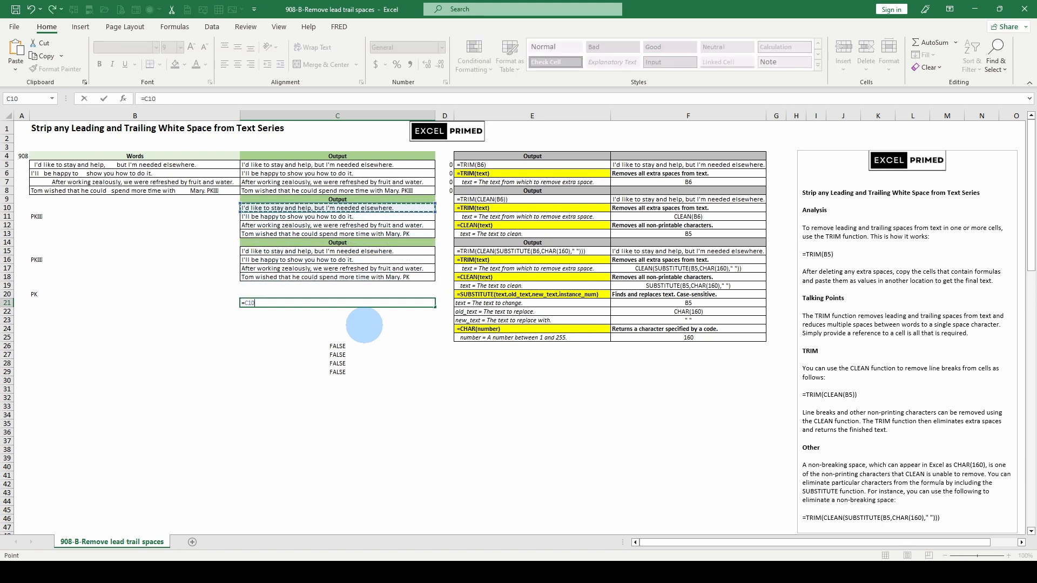
pyautogui.write('=')
pyautogui.press('Up')
pyautogui.press('Up')
pyautogui.press('Up')
pyautogui.press('Up')
pyautogui.press('Up')
pyautogui.press('Up')
pyautogui.press('Up')
pyautogui.press('Up')
pyautogui.press('Up')
pyautogui.press('Up')
pyautogui.press('Up')
pyautogui.press('Up')
pyautogui.press('Up')
pyautogui.press('Up')
pyautogui.press('Up')
pyautogui.press('Up')
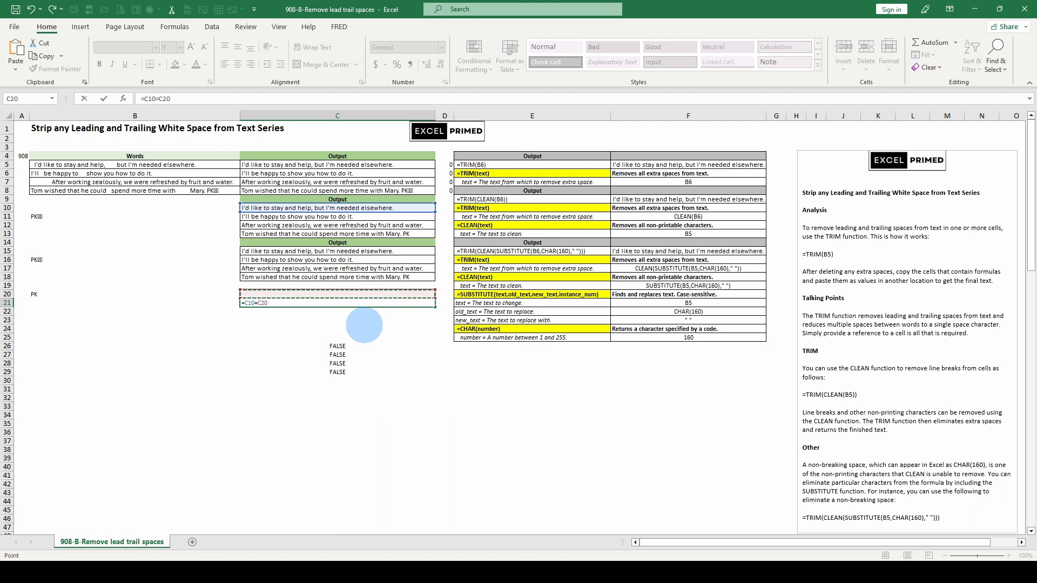
pyautogui.hotkey('ctrl', 'Return')
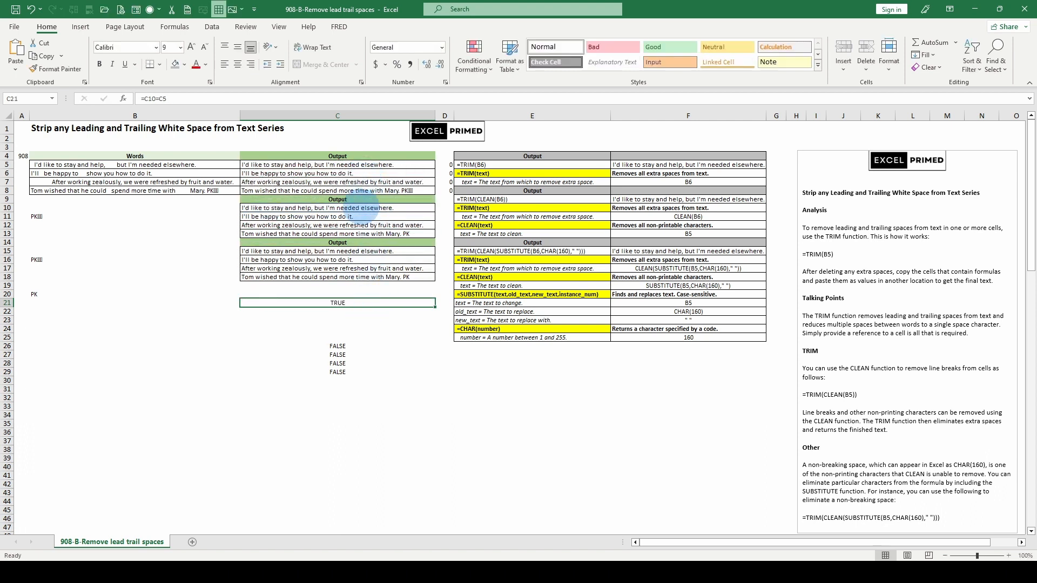
# Step: Check the formulas in C10 and C5, and enter =C15=C5 in cell C22 to compare the SUBSTITUTE and TRIM-only results
pyautogui.click(296, 209)
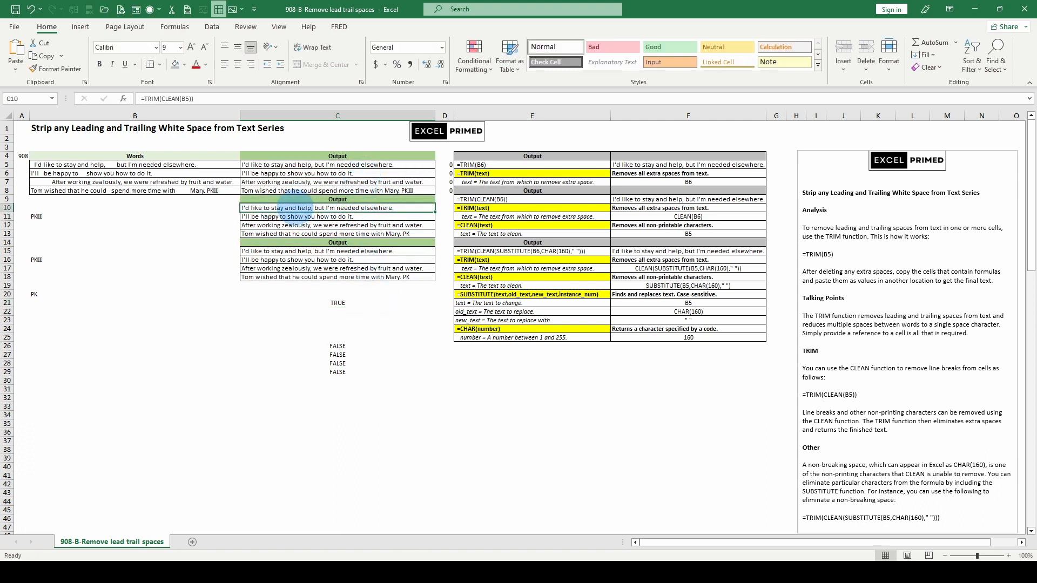
pyautogui.click(296, 164)
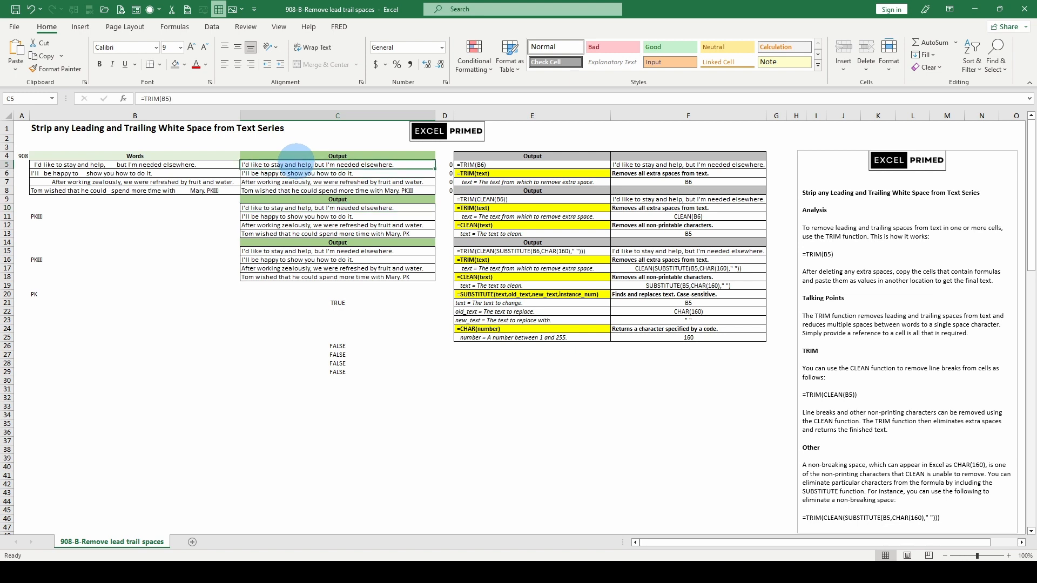
pyautogui.click(313, 252)
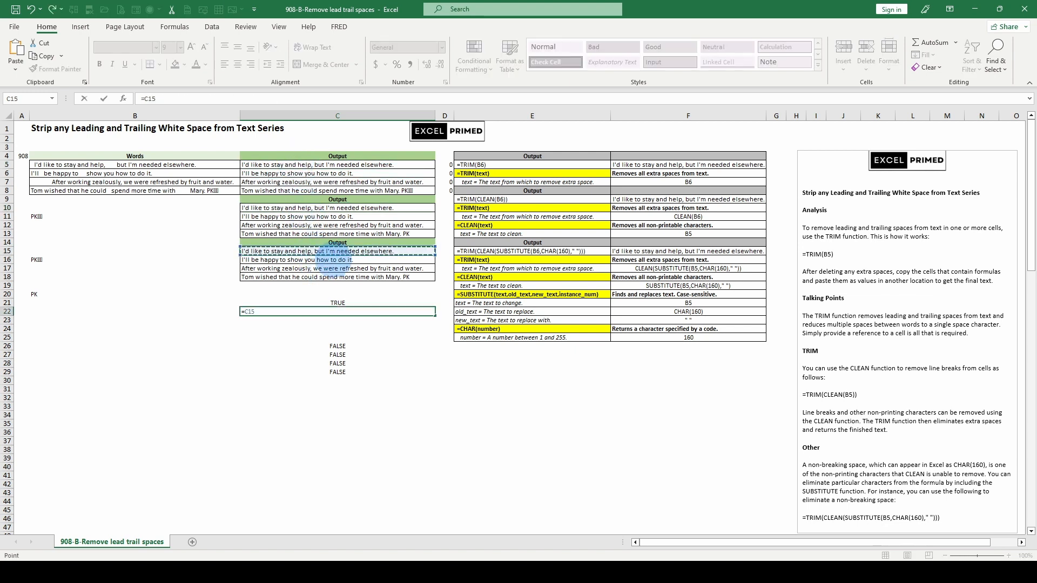
pyautogui.write('=')
pyautogui.press('Up')
pyautogui.press('Up')
pyautogui.press('Up')
pyautogui.press('Up')
pyautogui.press('Up')
pyautogui.press('Up')
pyautogui.press('Up')
pyautogui.press('Up')
pyautogui.press('Up')
pyautogui.press('Up')
pyautogui.press('Up')
pyautogui.press('Up')
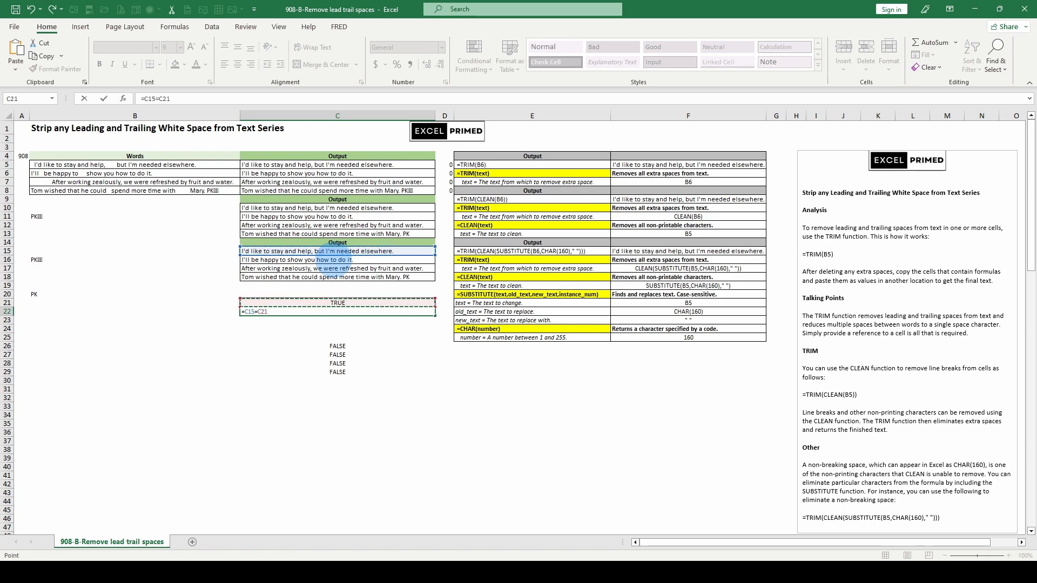
pyautogui.press('Return')
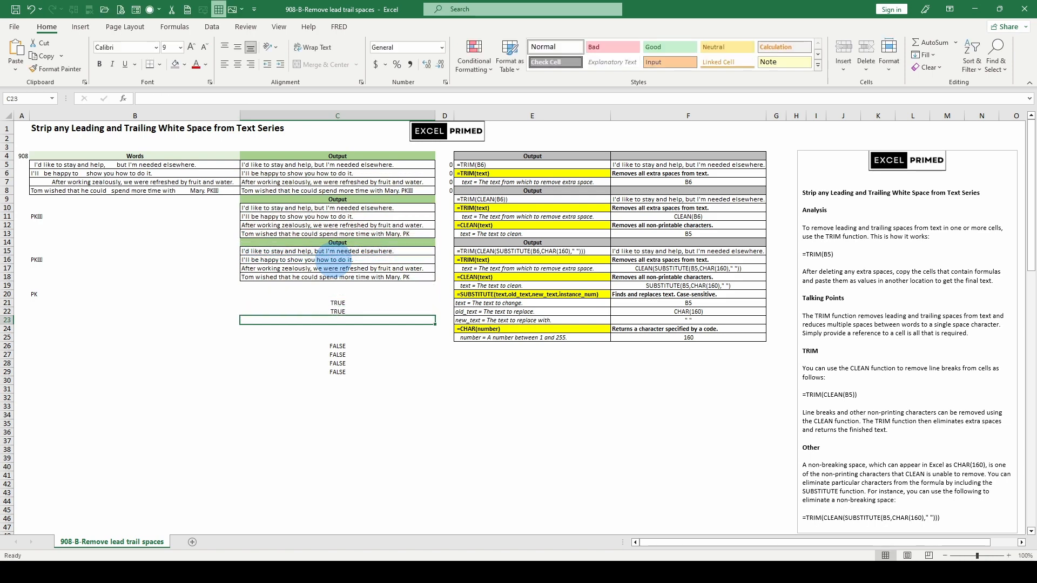
# Step: Enter =C15=C10 in cell C23 to compare the first results of the third and second Output blocks
pyautogui.write('=')
pyautogui.press('Up')
pyautogui.press('Up')
pyautogui.press('Up')
pyautogui.press('Up')
pyautogui.press('Up')
pyautogui.press('Up')
pyautogui.press('Up')
pyautogui.press('Up')
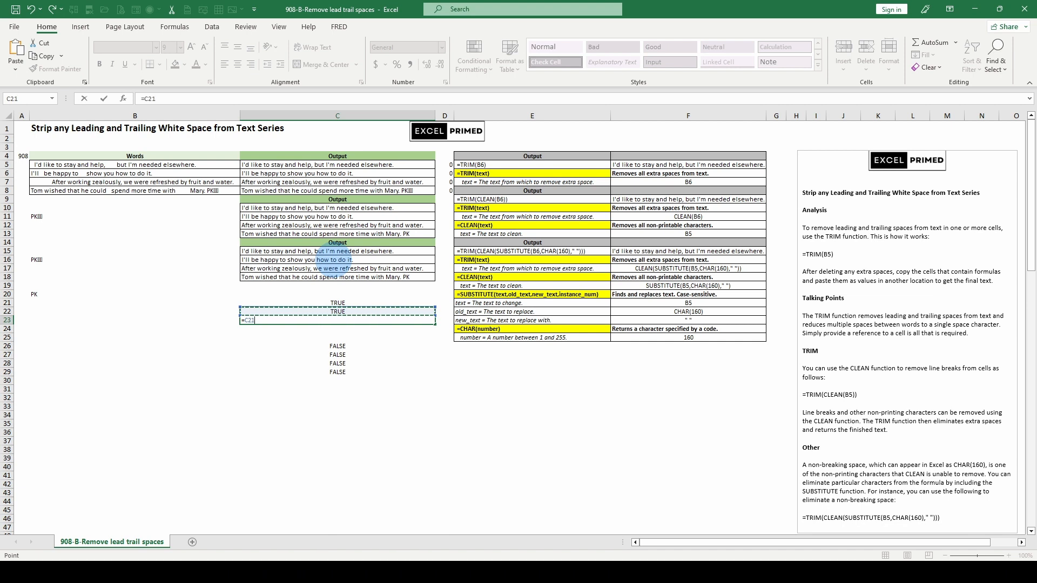
pyautogui.write('=')
pyautogui.press('Up')
pyautogui.press('Up')
pyautogui.press('Up')
pyautogui.press('Up')
pyautogui.press('Up')
pyautogui.press('Up')
pyautogui.press('Up')
pyautogui.press('Up')
pyautogui.press('Up')
pyautogui.press('Up')
pyautogui.press('Up')
pyautogui.press('Up')
pyautogui.press('Up')
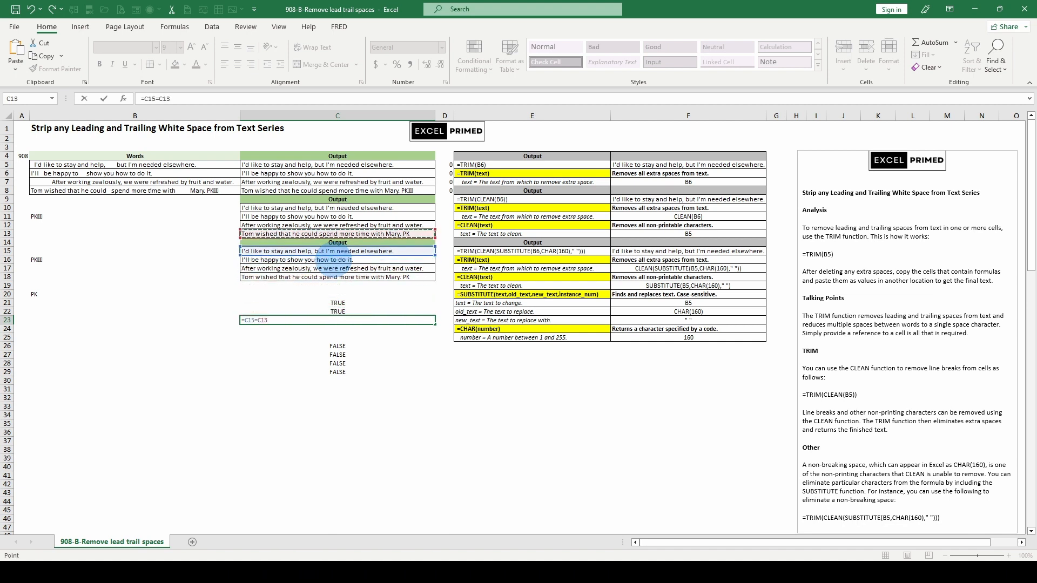
pyautogui.press('Return')
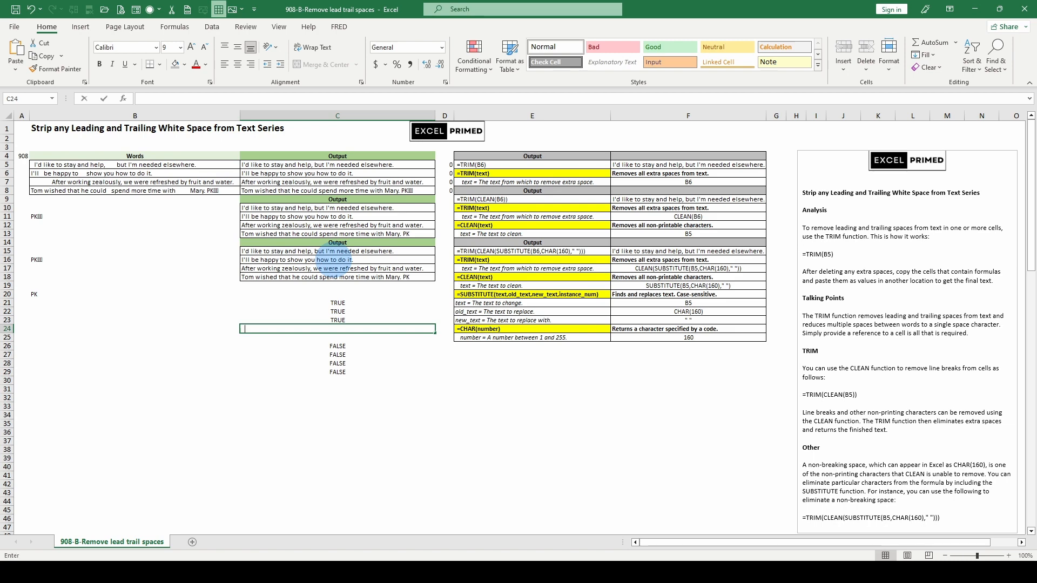
pyautogui.write('=')
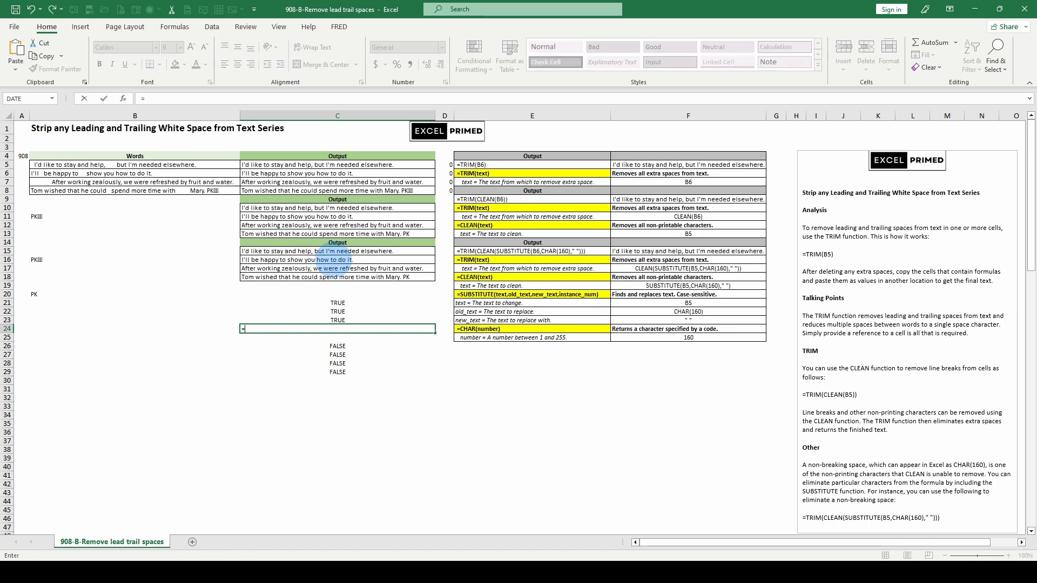
pyautogui.press('Escape')
# Step: Review the formulas in C5 and C15 and check the pairwise comparisons in C21:C23 against the three-way comparison in C26
pyautogui.click(324, 164)
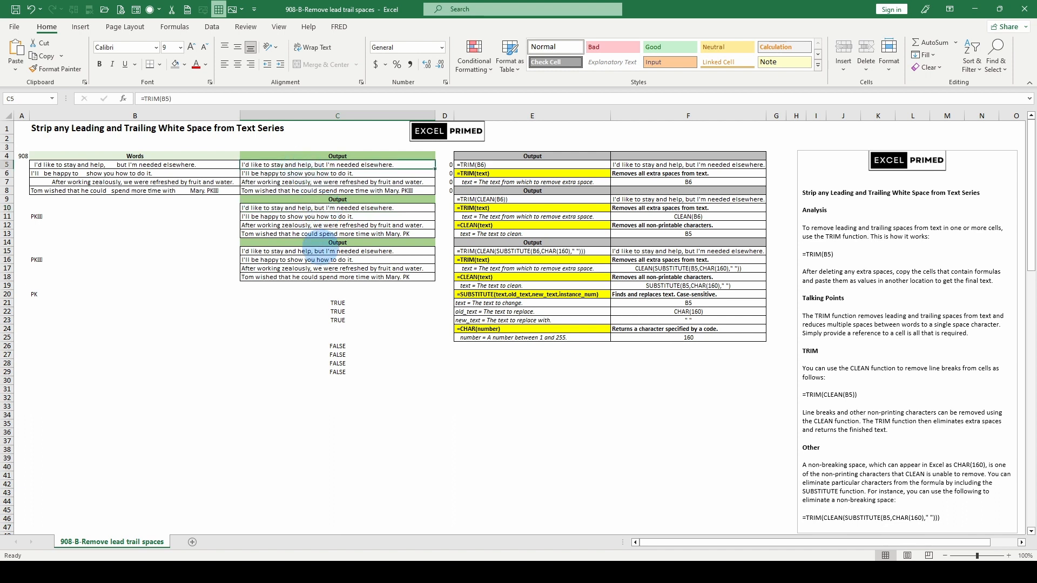
pyautogui.click(316, 251)
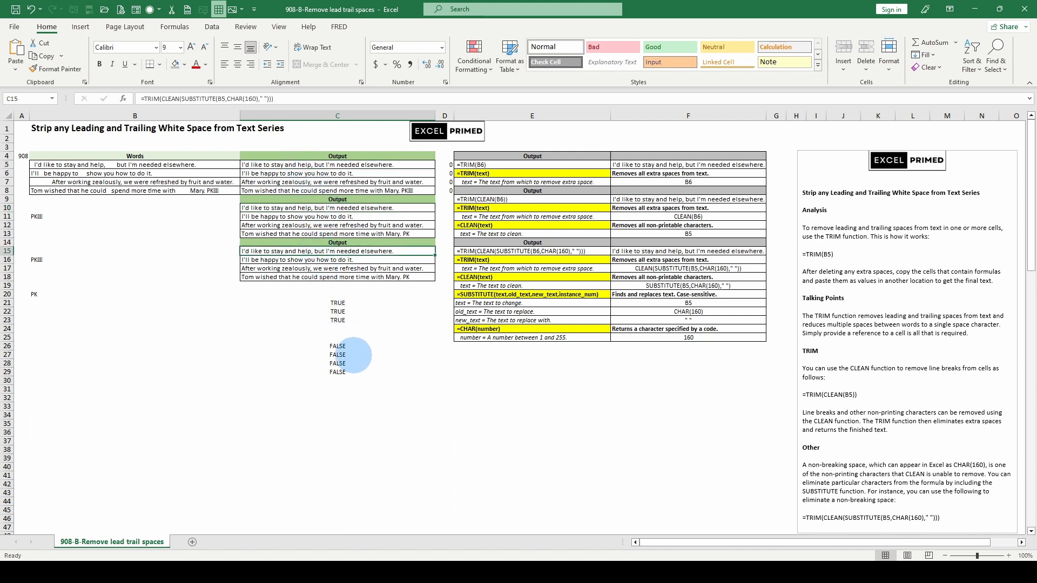
pyautogui.click(343, 329)
pyautogui.click(343, 346)
pyautogui.click(332, 303)
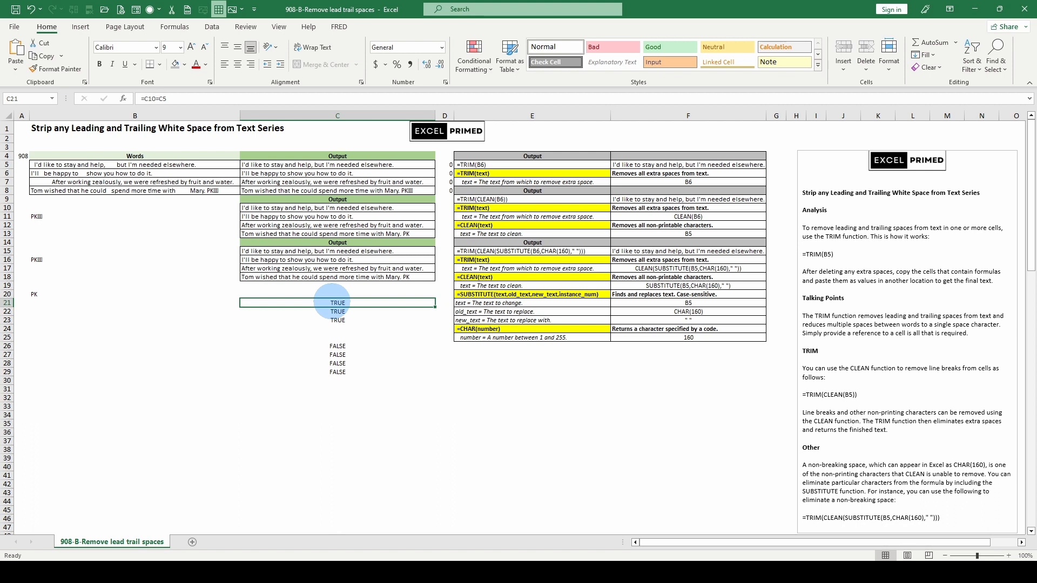
pyautogui.click(329, 319)
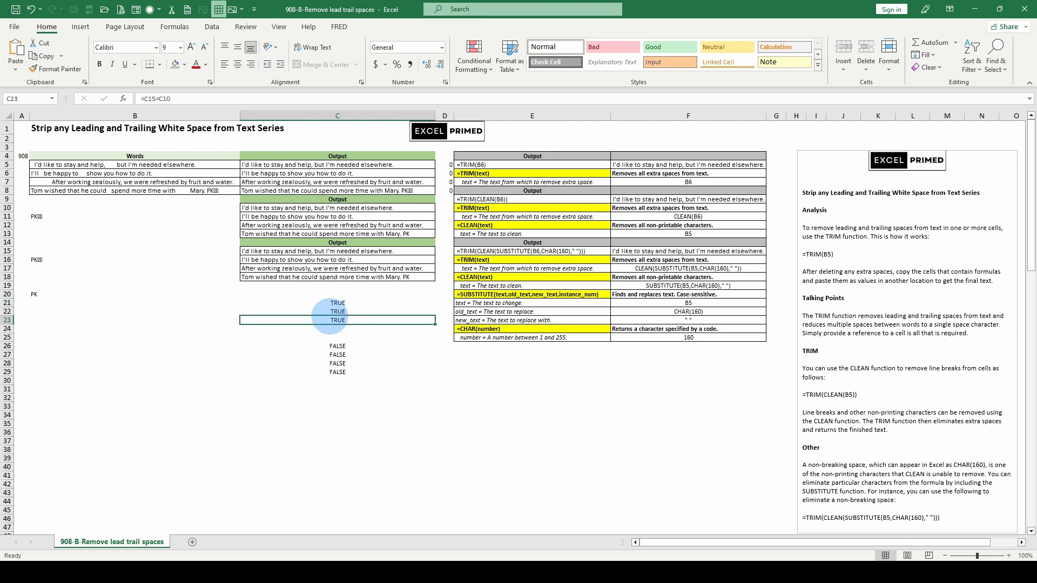
pyautogui.click(324, 311)
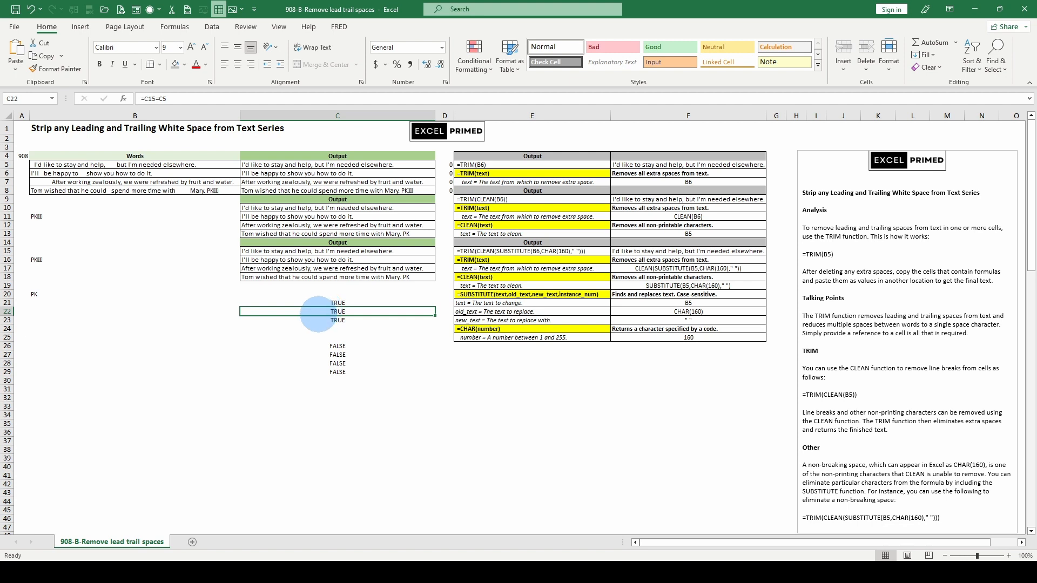
pyautogui.click(319, 304)
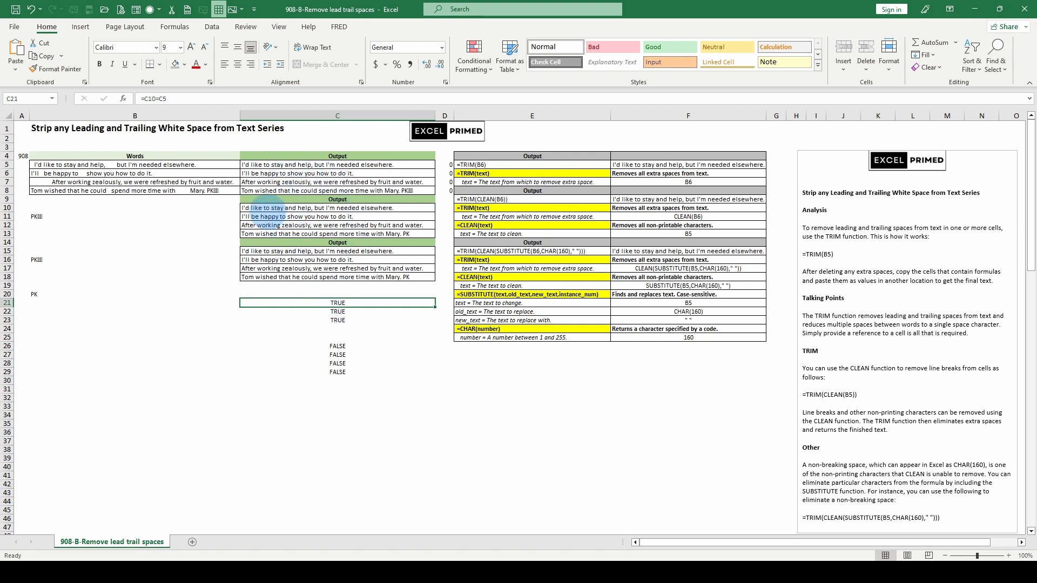
pyautogui.click(311, 313)
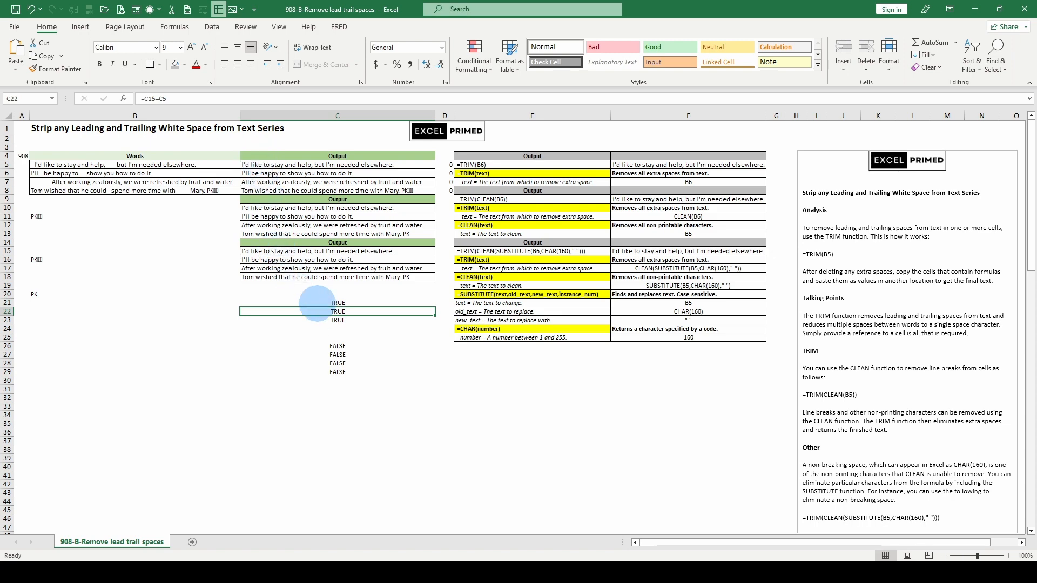
pyautogui.click(316, 319)
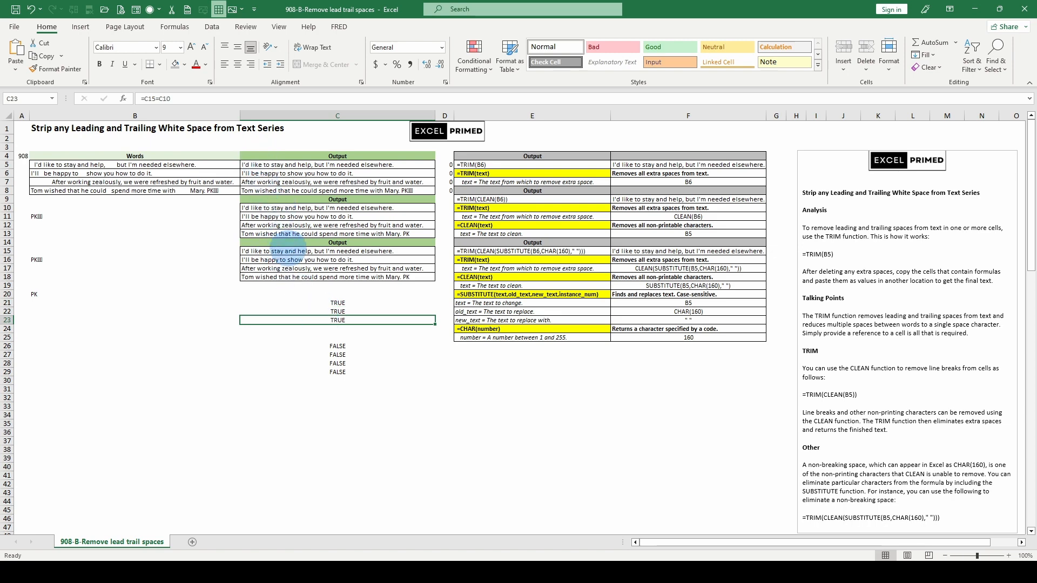
pyautogui.press('Up')
pyautogui.click(158, 99)
pyautogui.press('Return')
pyautogui.press('Down')
pyautogui.press('Down')
pyautogui.press('Down')
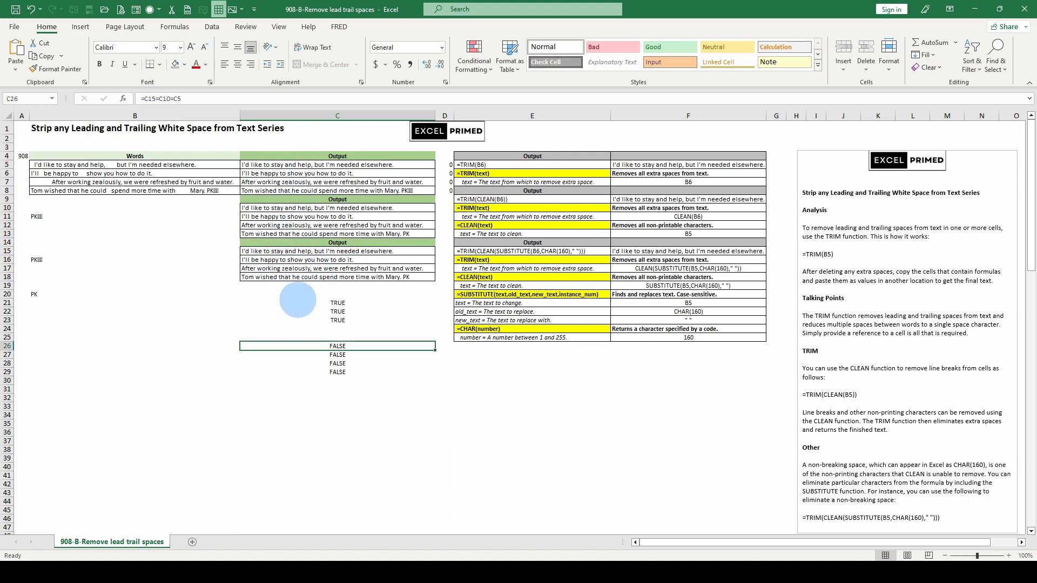
# Step: Compare the source text in B8 with its outputs in C8 and C13, and examine the SUBSTITUTE formula in C15
pyautogui.click(295, 252)
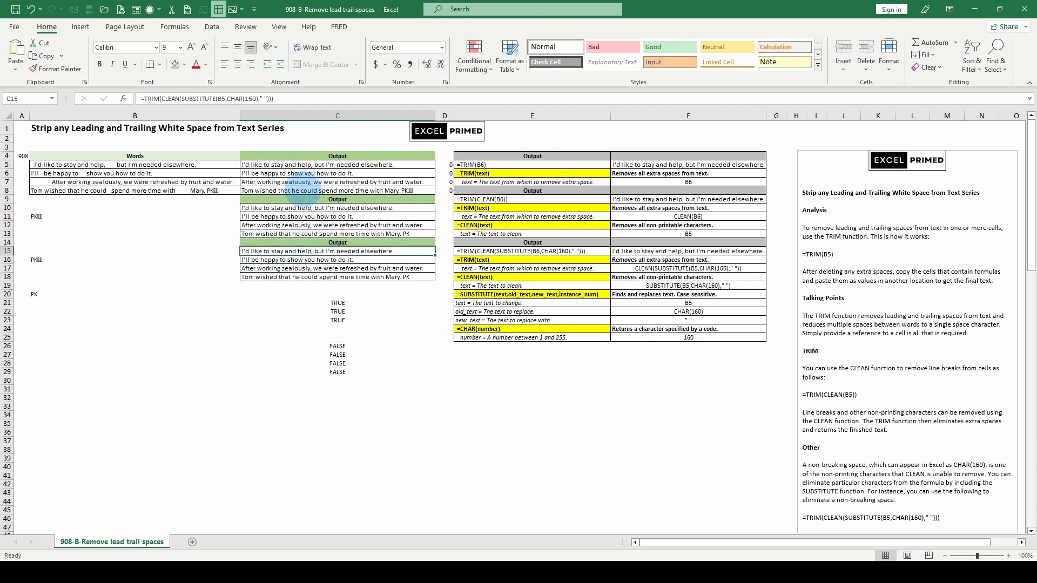
pyautogui.click(210, 192)
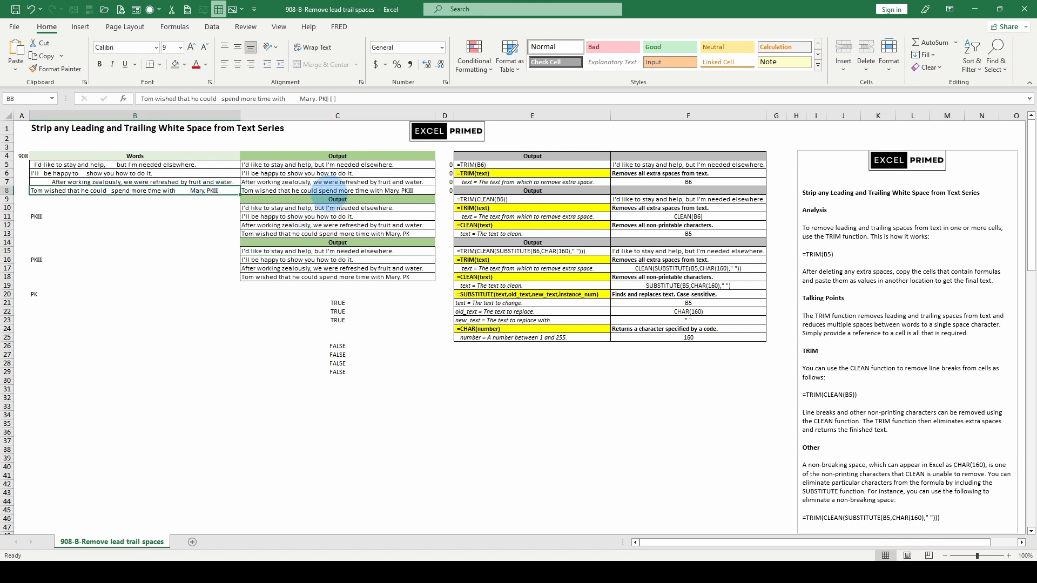
pyautogui.click(328, 192)
pyautogui.click(311, 234)
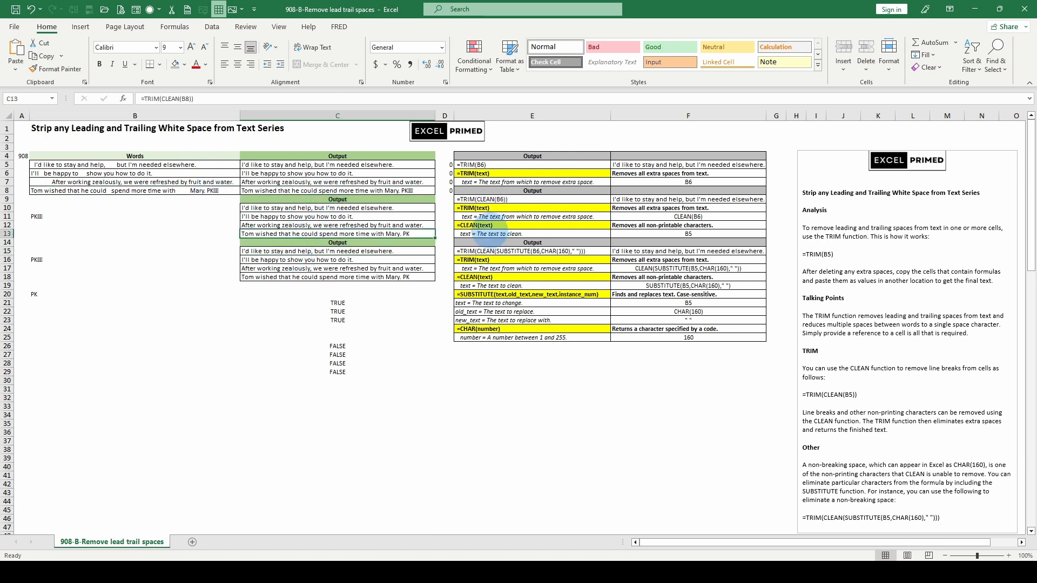
pyautogui.click(406, 252)
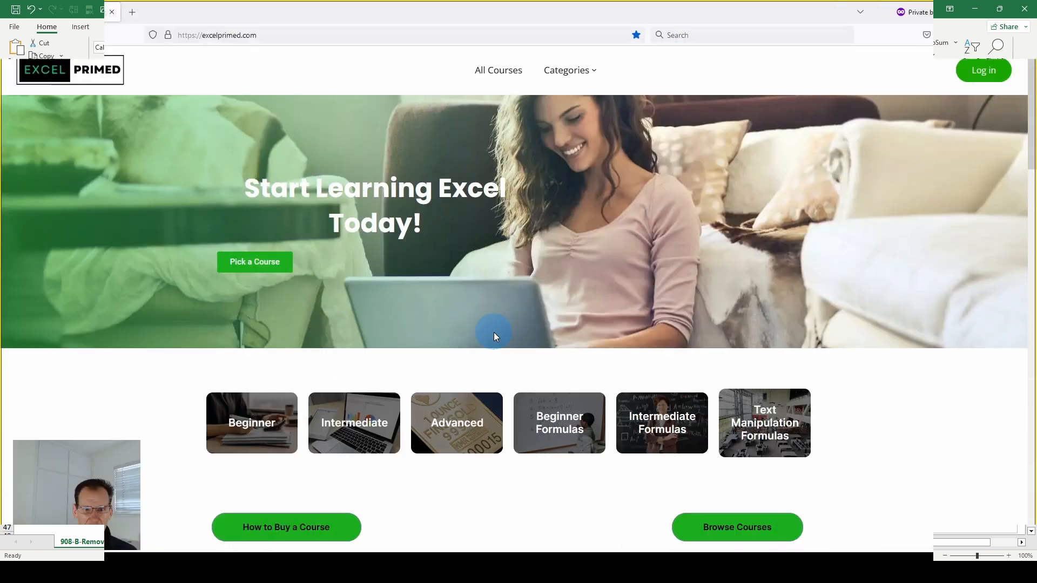
# Step: Switch to the browser and look through the Excel course listings on excelprimed.com
pyautogui.scroll(-5, 494, 337)
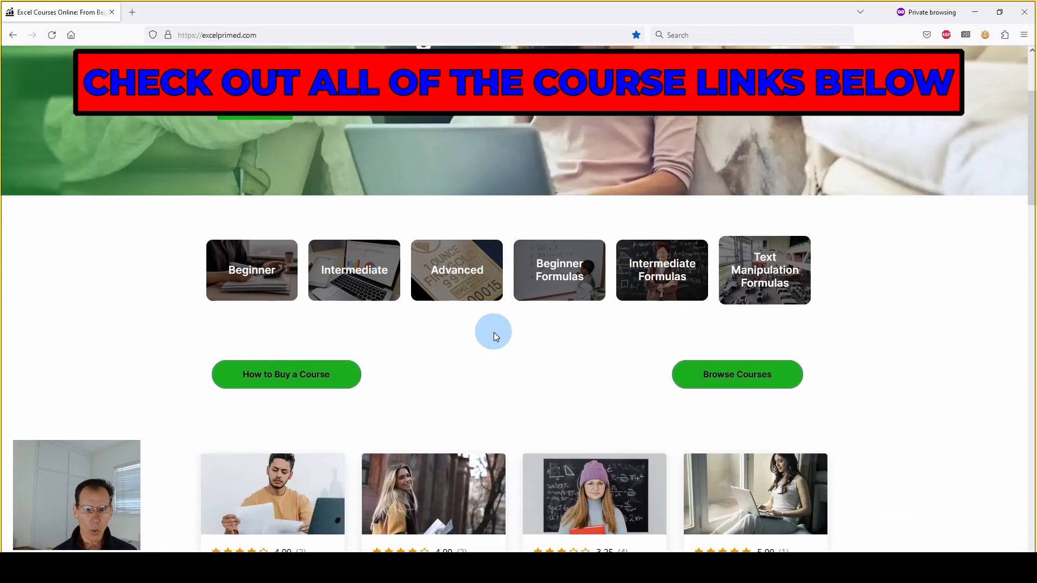
pyautogui.scroll(-4, 493, 334)
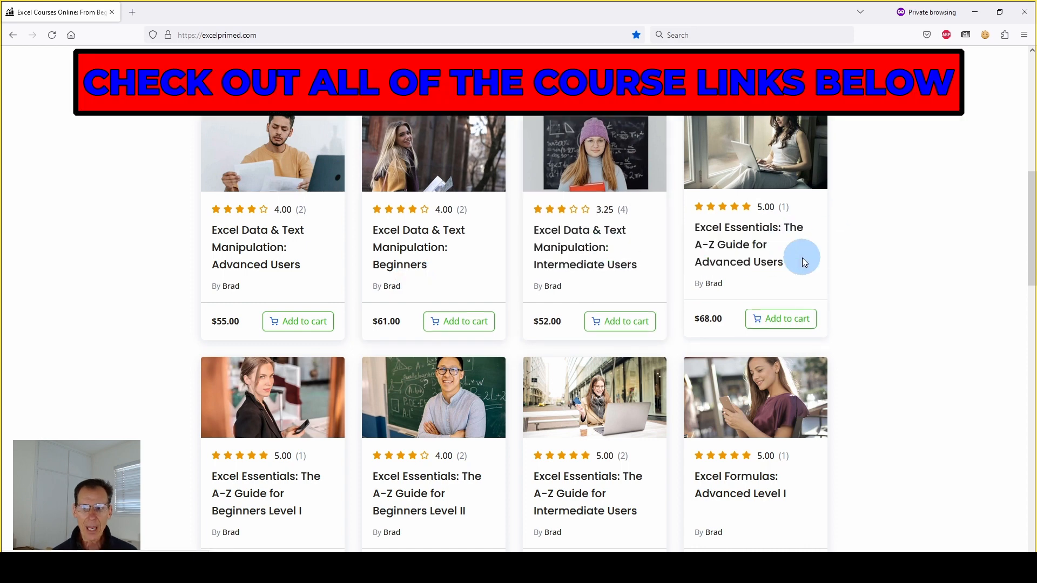
pyautogui.scroll(-1, 703, 270)
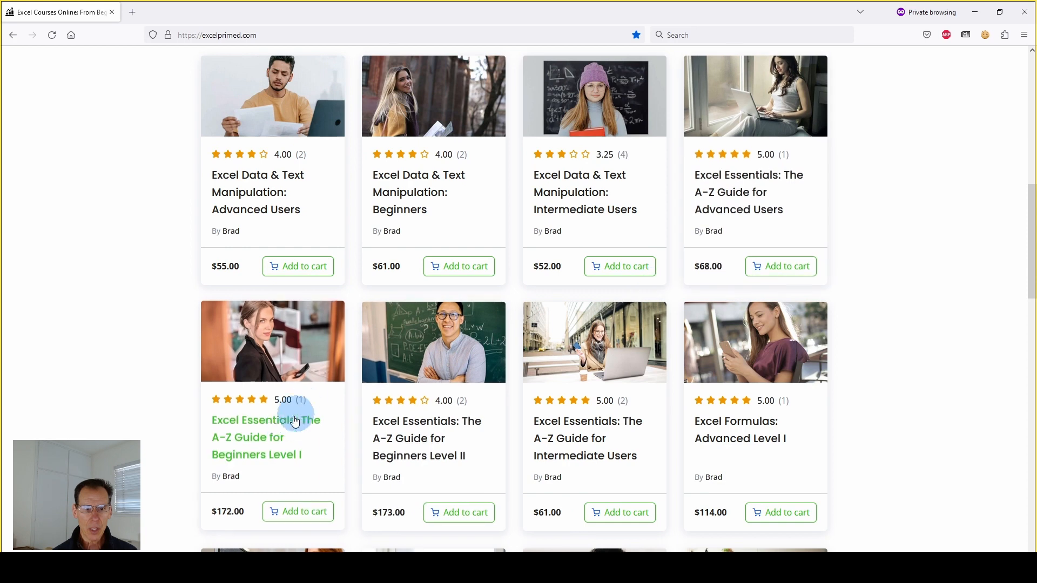
pyautogui.scroll(-1, 281, 416)
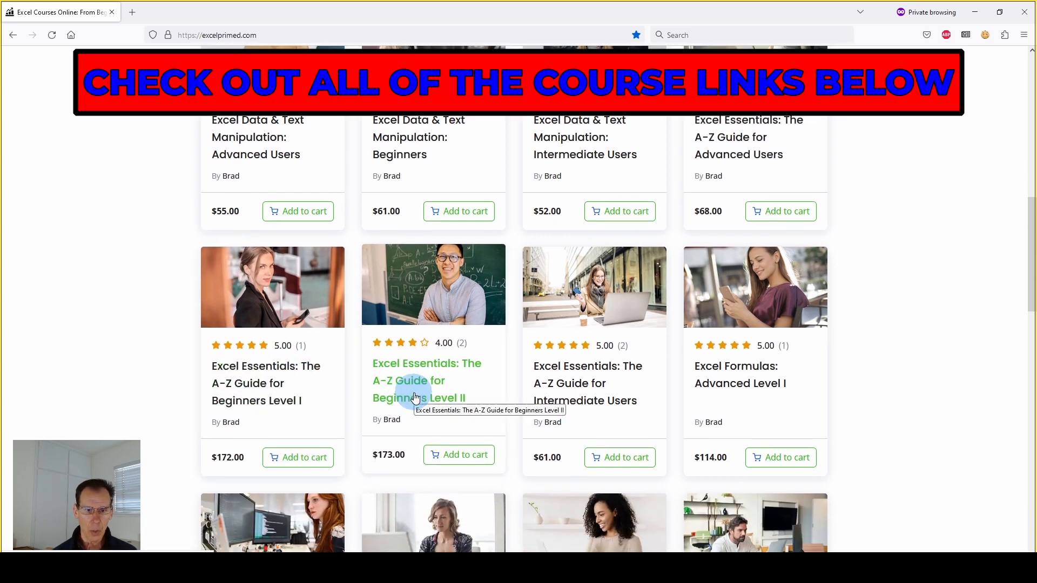
pyautogui.scroll(-2, 805, 314)
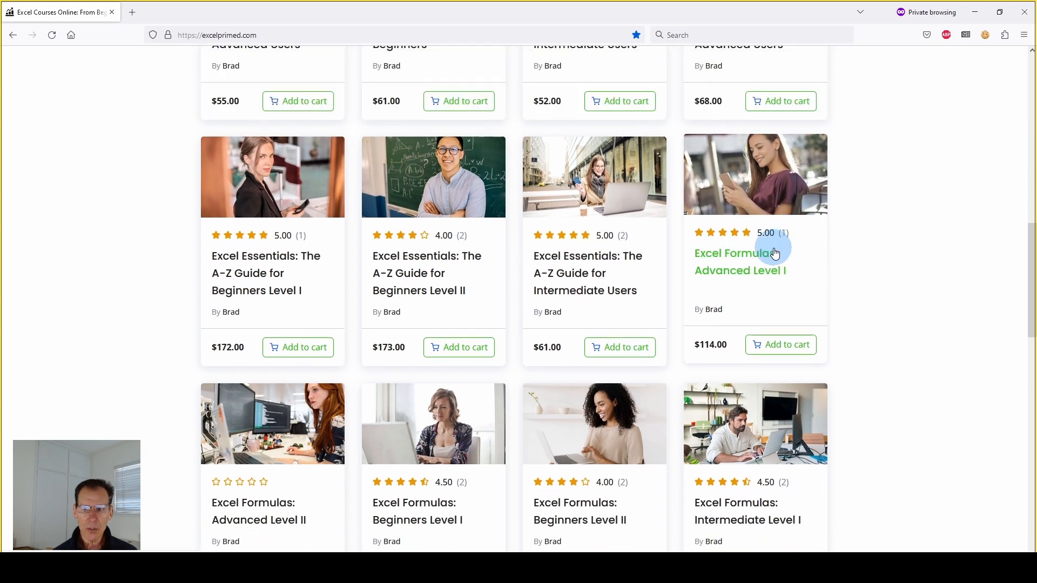
# Step: Browse the Excel Essentials and Excel Formulas courses further down the listings
pyautogui.scroll(-1, 452, 429)
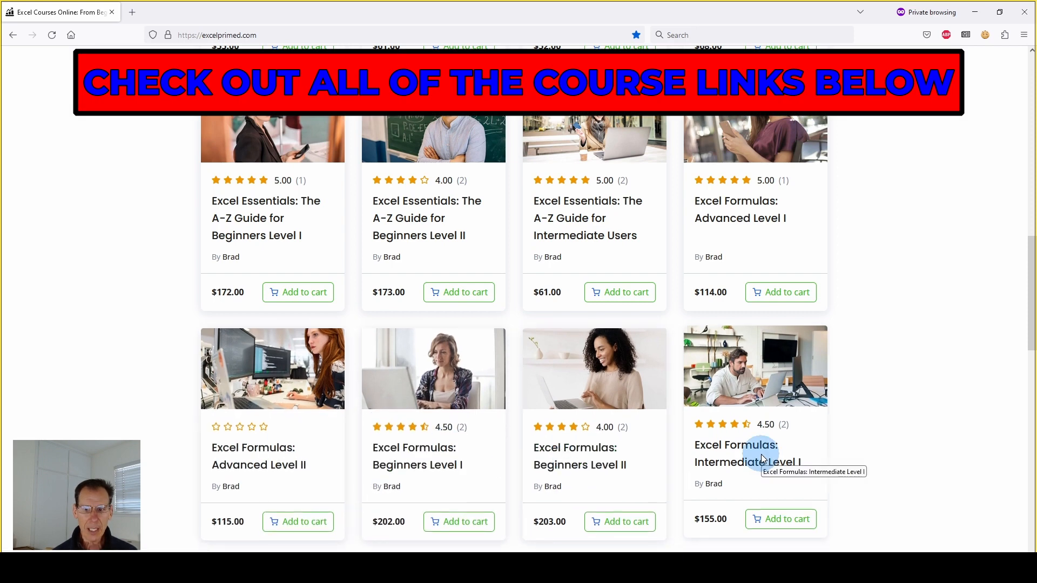
pyautogui.scroll(-4, 239, 482)
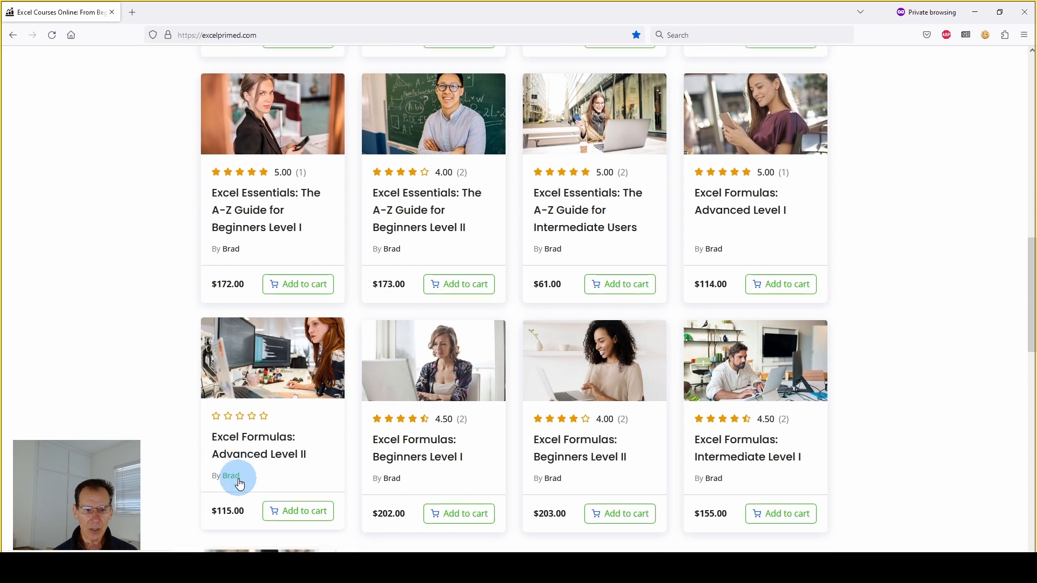
pyautogui.scroll(10, 233, 489)
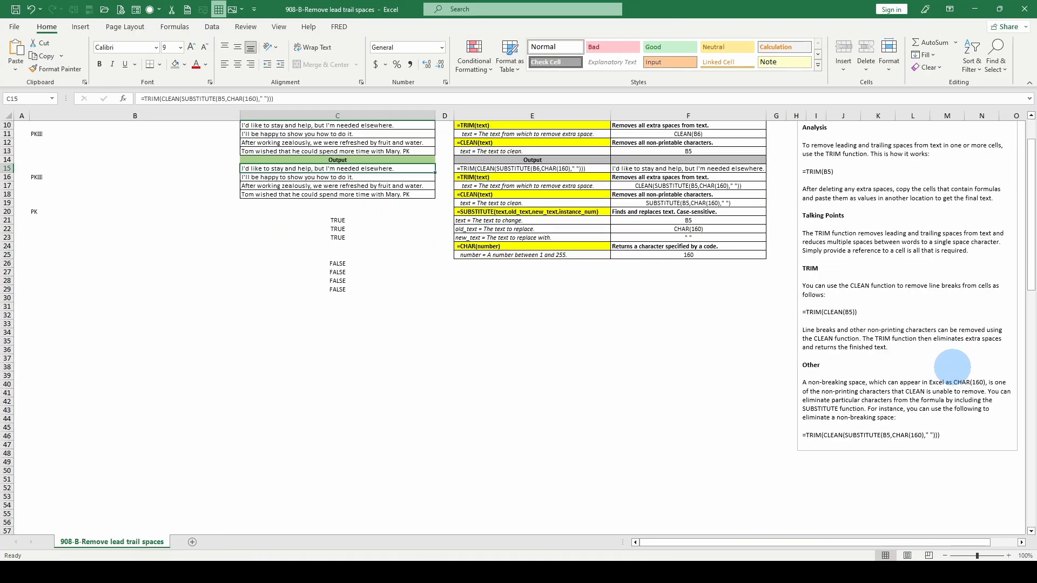
# Step: Switch back to the Excel workbook and inspect the TRIM and CLEAN formula in C10 and the sample text in B11
pyautogui.scroll(3, 952, 367)
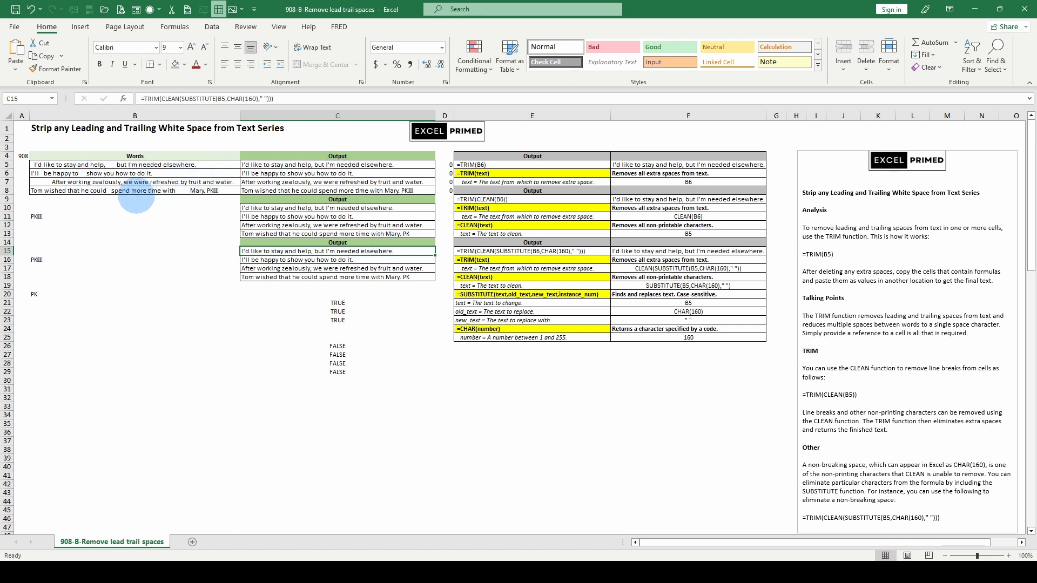
pyautogui.click(266, 209)
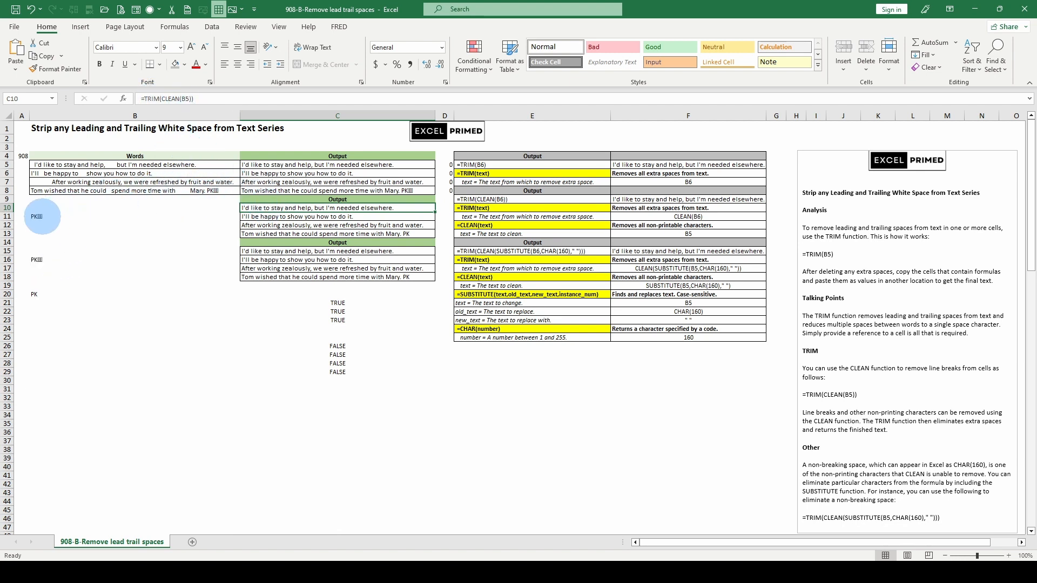
pyautogui.click(42, 216)
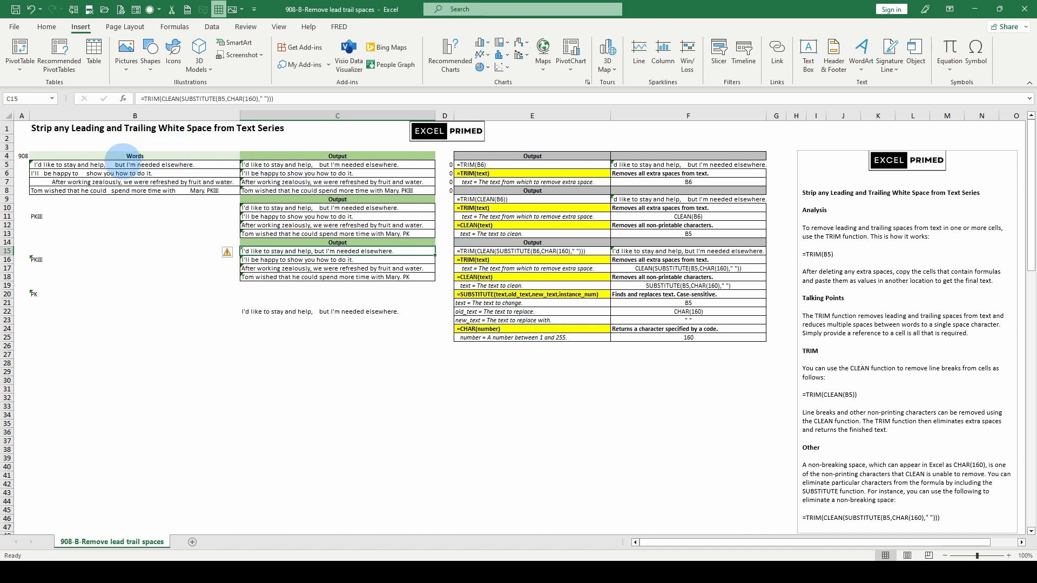
# Step: Inspect the source text formula in B5 and look up the No-Break Space, character code 160, in the symbol list without inserting it
pyautogui.click(116, 163)
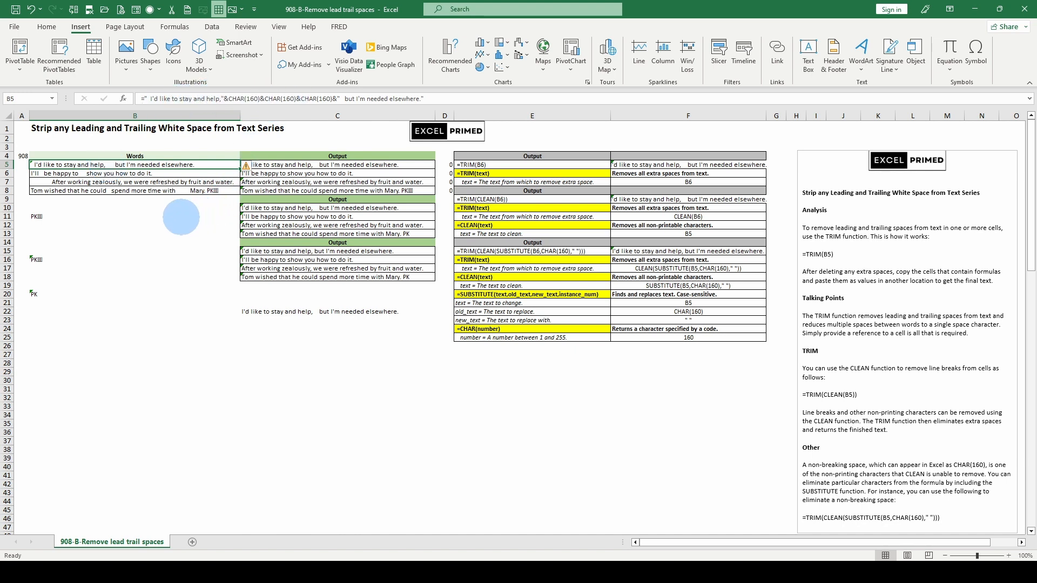
pyautogui.scroll(-2, 886, 524)
pyautogui.scroll(2, 914, 493)
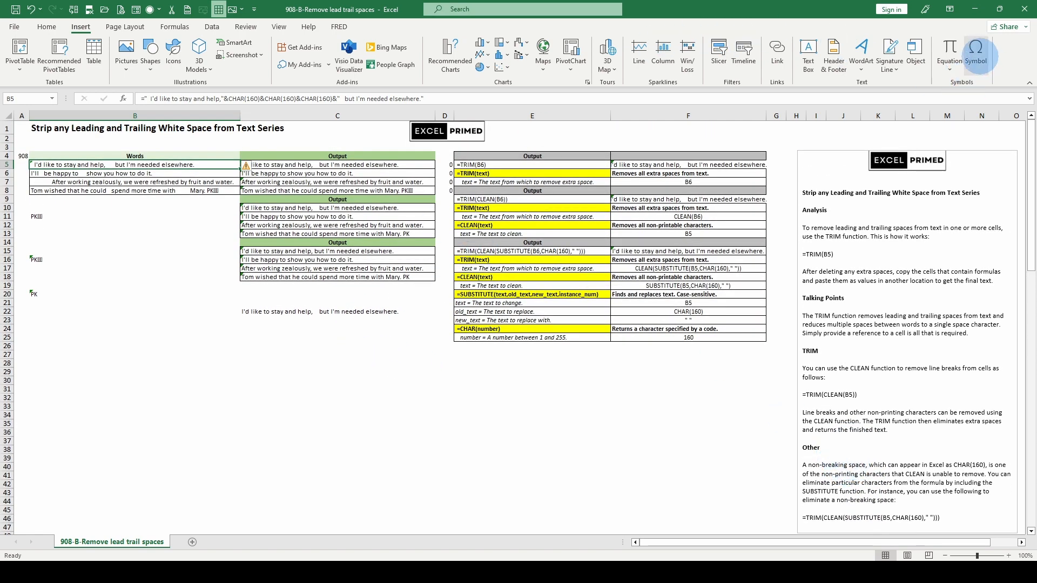
pyautogui.click(977, 54)
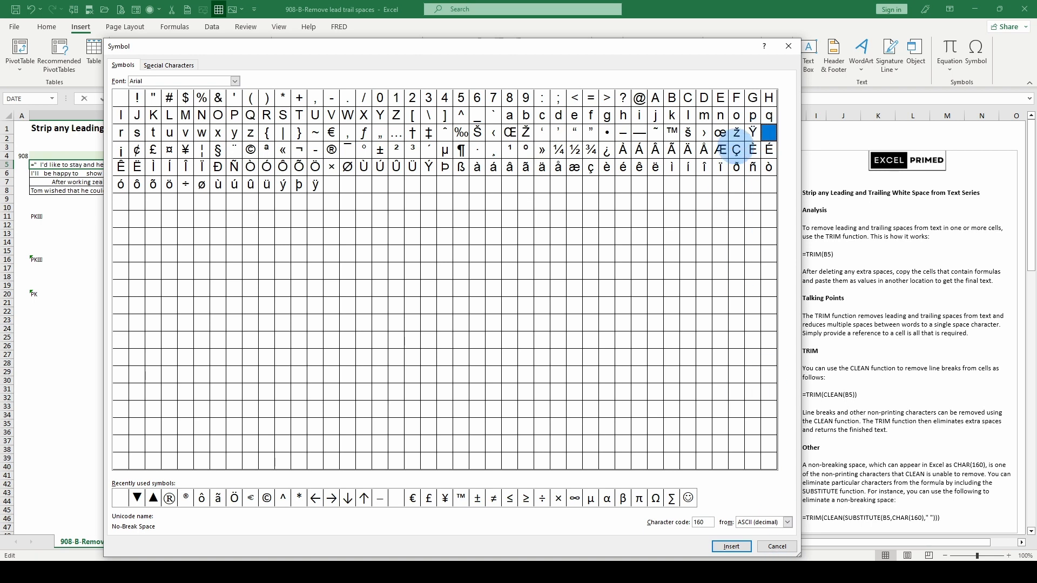
pyautogui.click(787, 45)
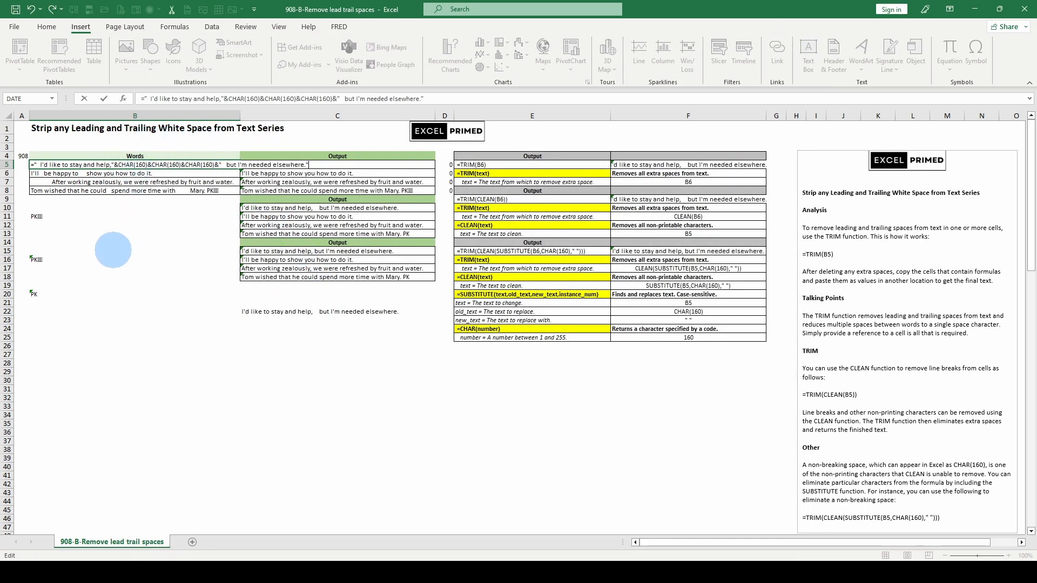
pyautogui.click(115, 241)
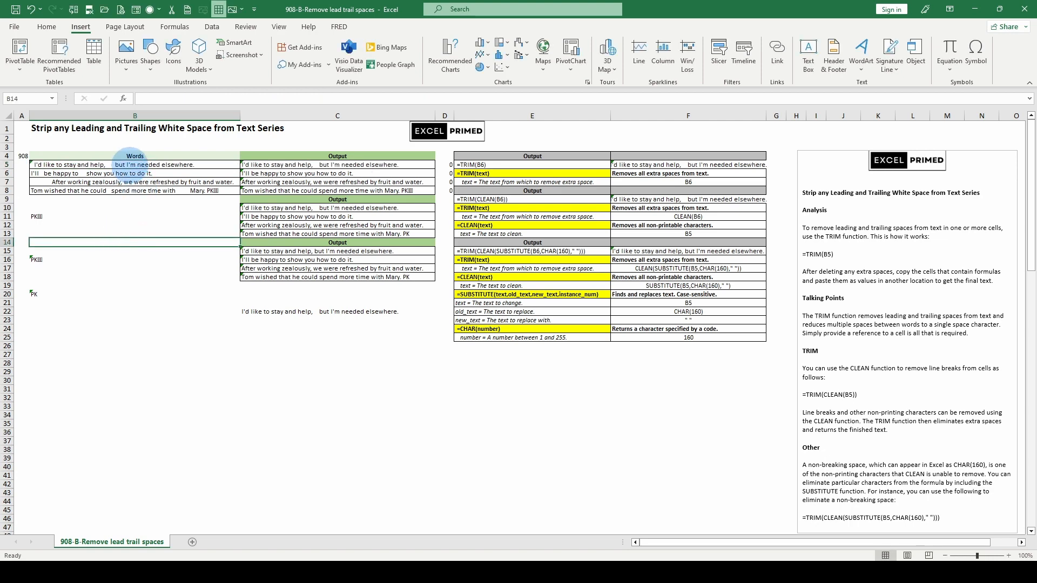
# Step: Examine the CHAR(160) parts of the formula in B5 and the TRIM formula applied to it in C5
pyautogui.click(129, 165)
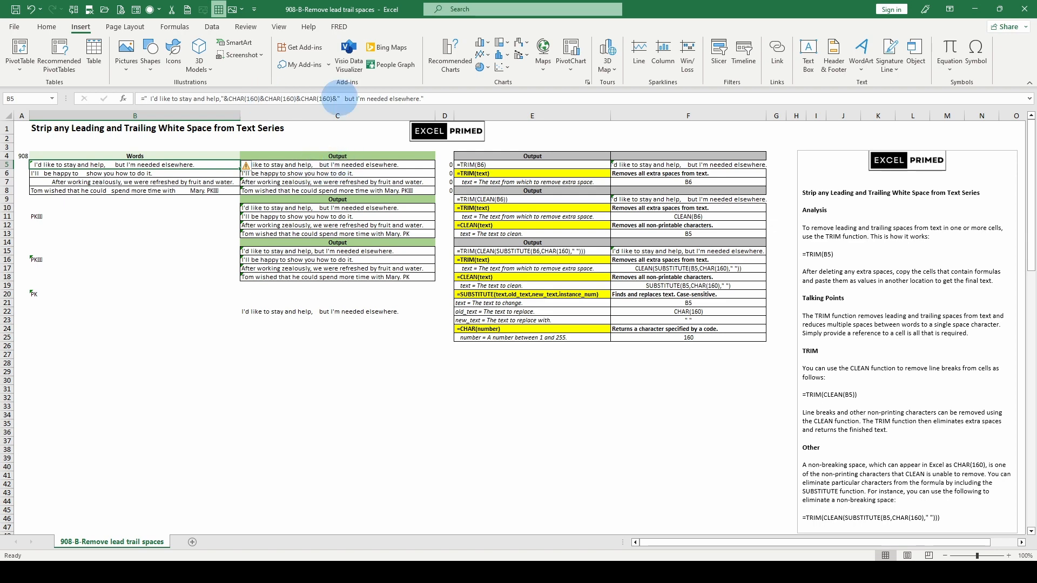
pyautogui.click(339, 98)
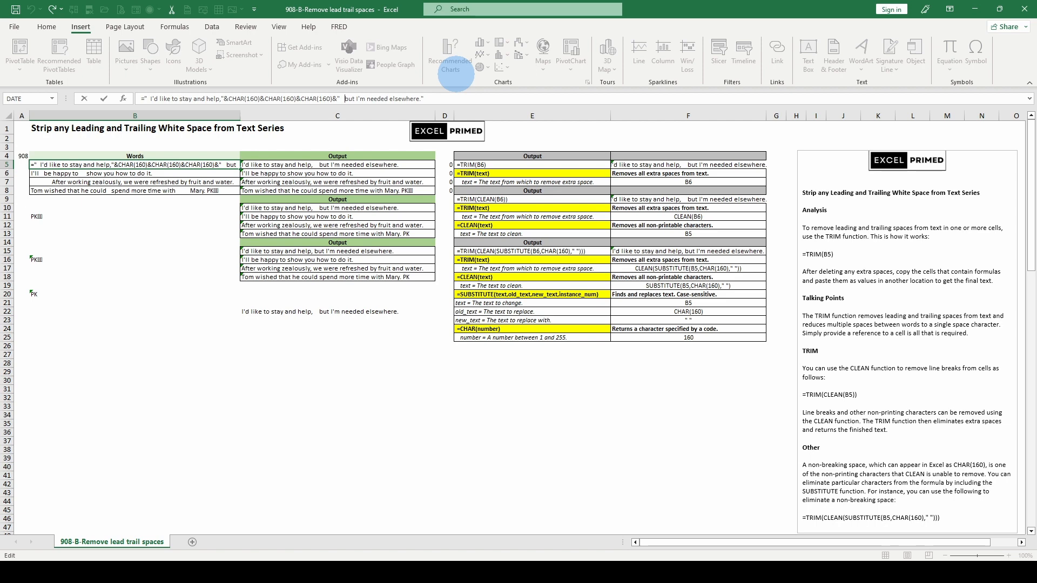
pyautogui.press('Escape')
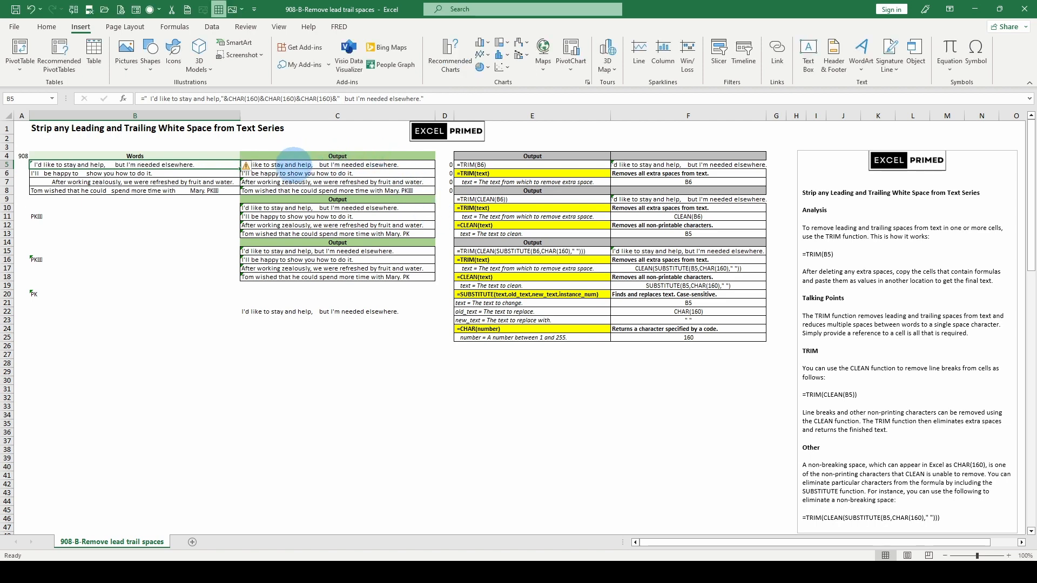
pyautogui.click(294, 164)
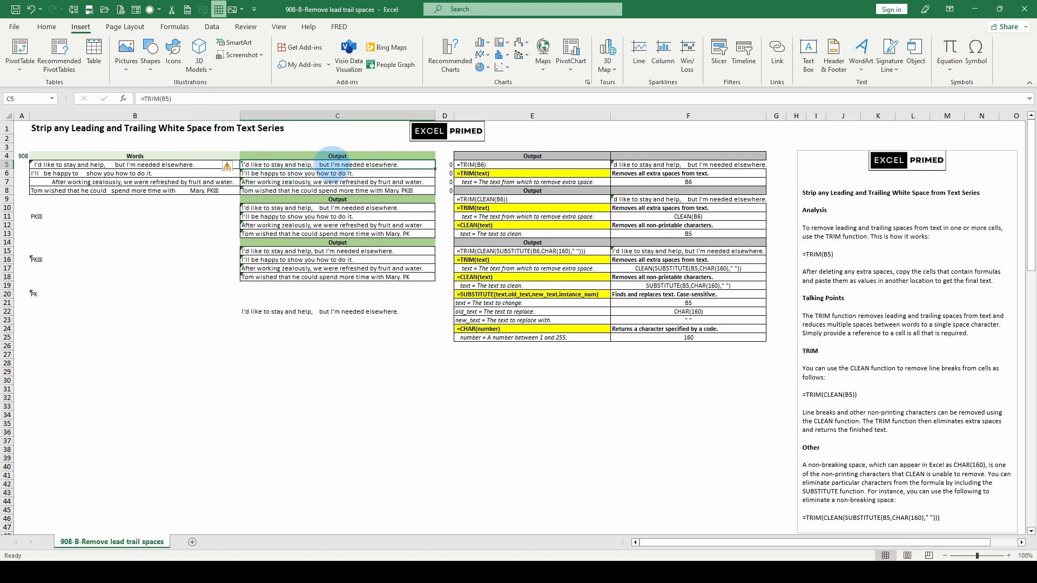
pyautogui.click(288, 242)
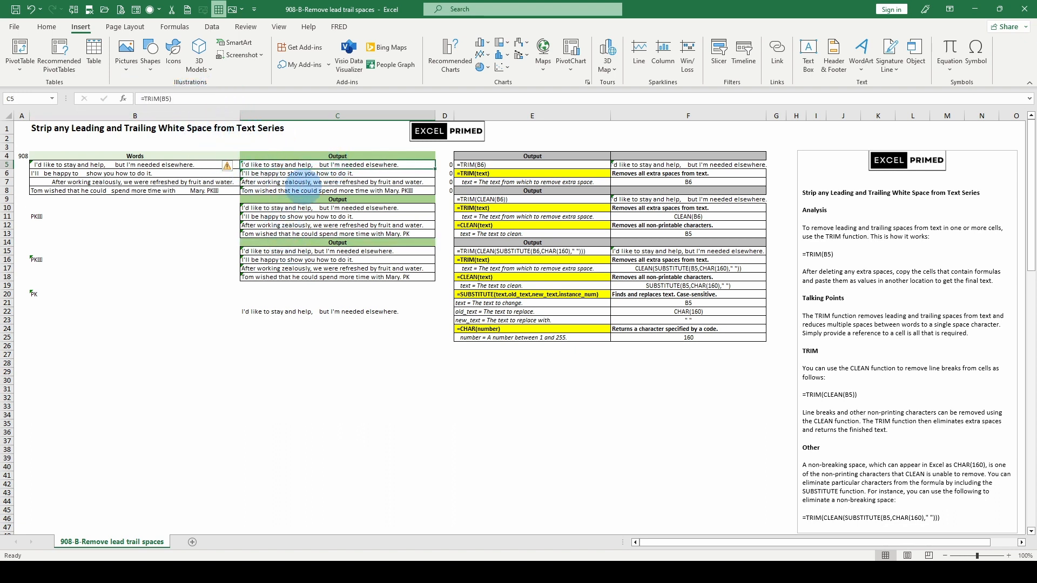
# Step: Copy the TRIM result in C5, paste it as a value into C22 and inspect the spacing of the pasted text
pyautogui.click(299, 164)
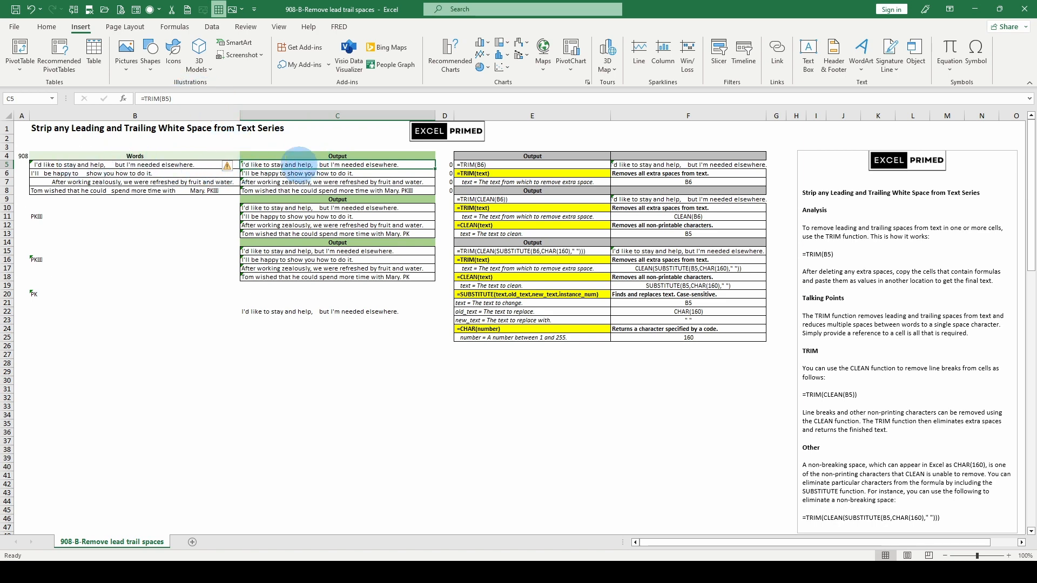
pyautogui.rightClick(297, 161)
pyautogui.click(324, 202)
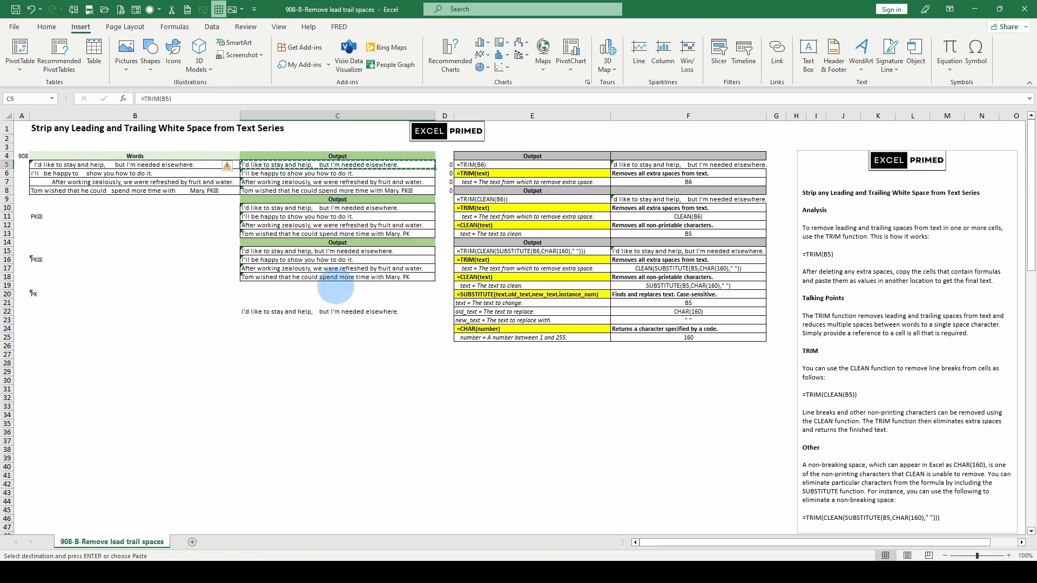
pyautogui.rightClick(300, 311)
pyautogui.click(342, 294)
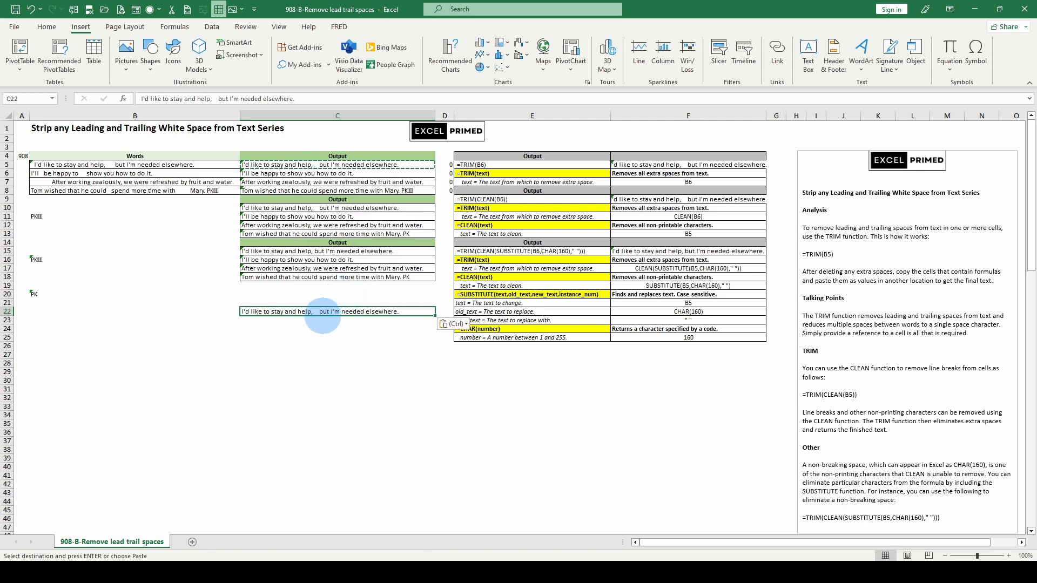
pyautogui.click(212, 98)
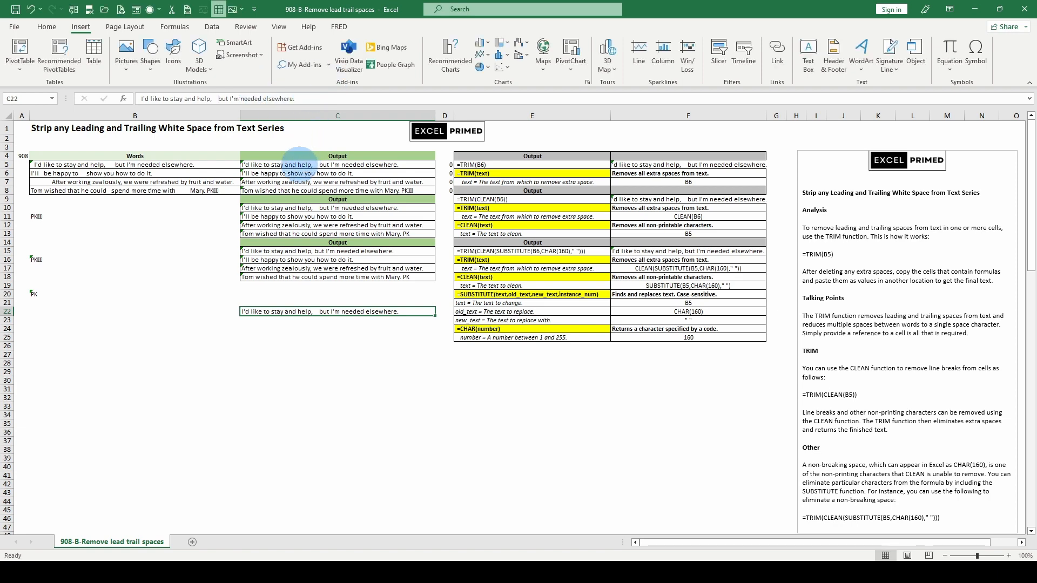
# Step: Compare the formulas in C6, C10 and C15, examining how SUBSTITUTE replaces CHAR(160) with a regular space
pyautogui.click(295, 170)
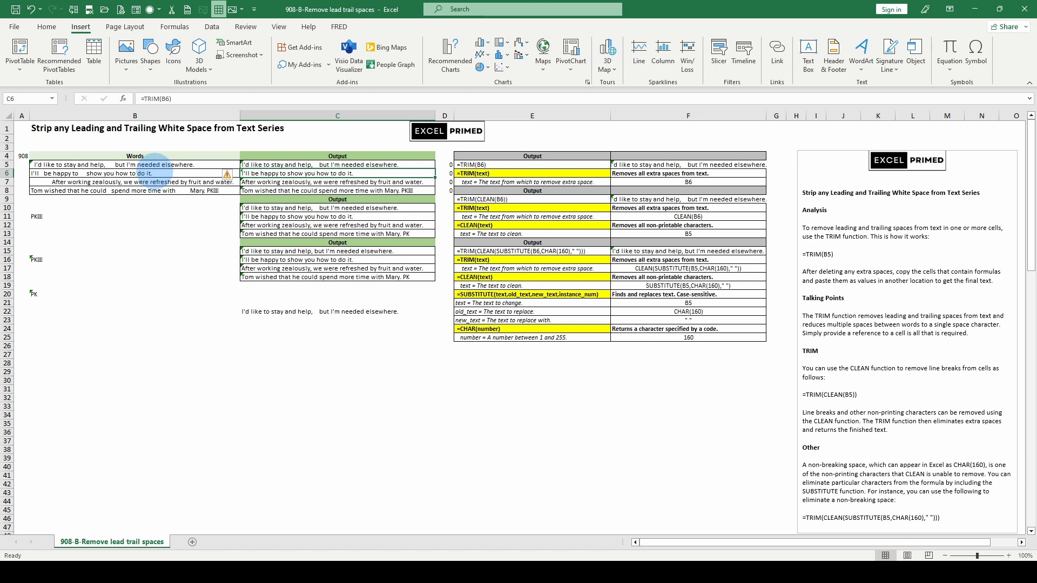
pyautogui.click(292, 209)
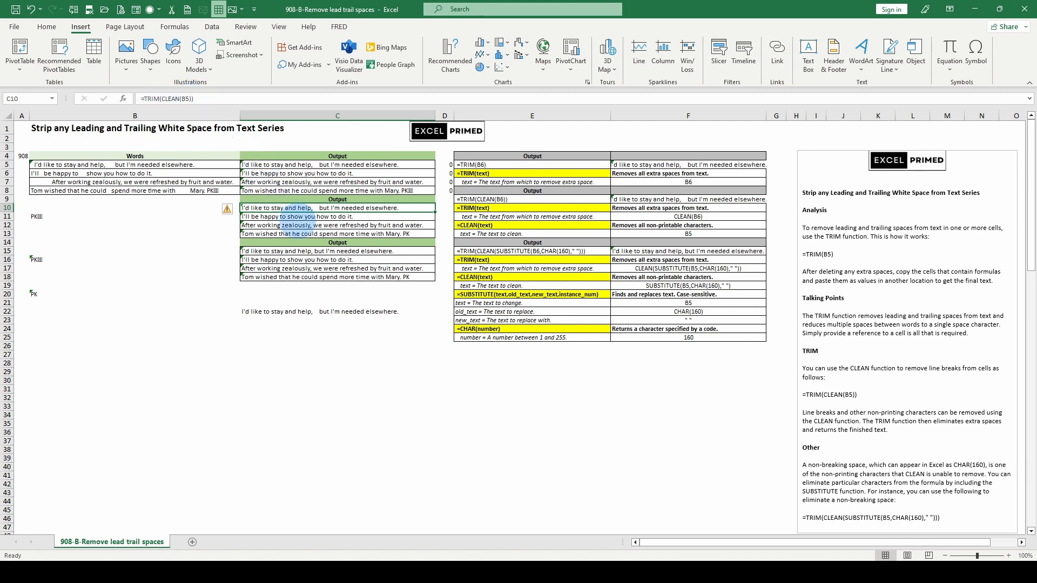
pyautogui.click(303, 251)
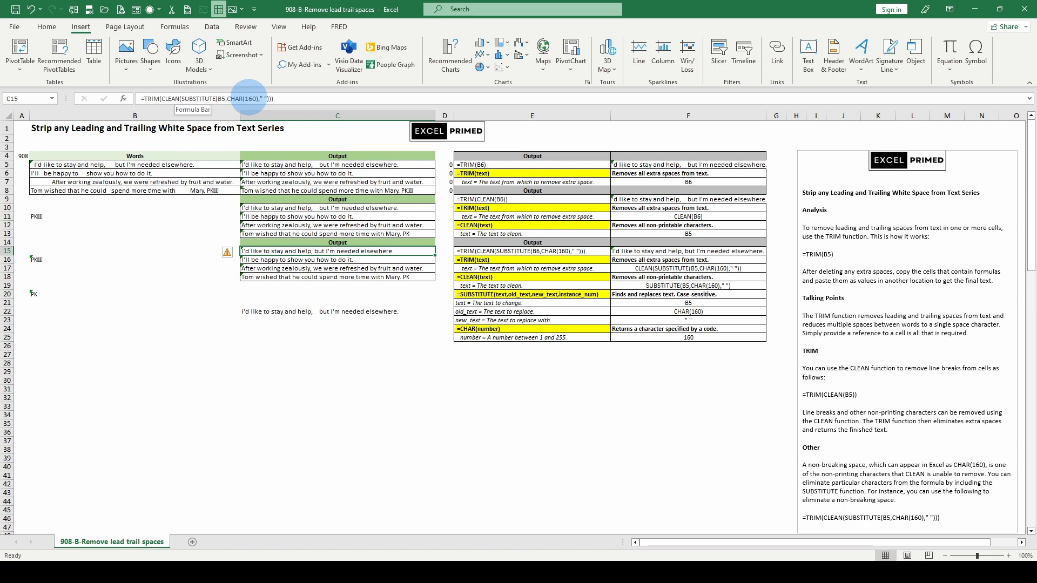
pyautogui.click(263, 98)
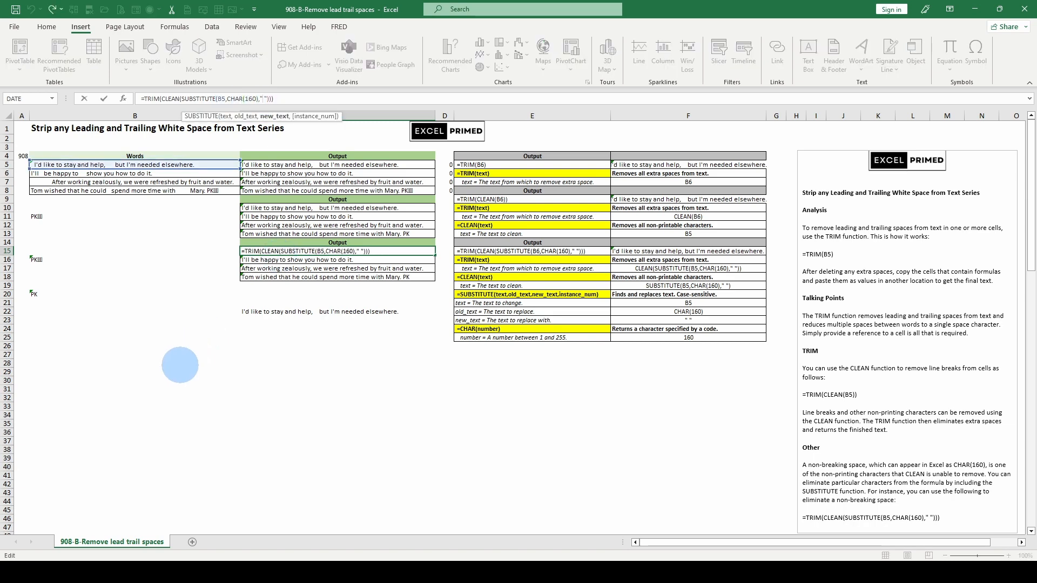
pyautogui.press('Return')
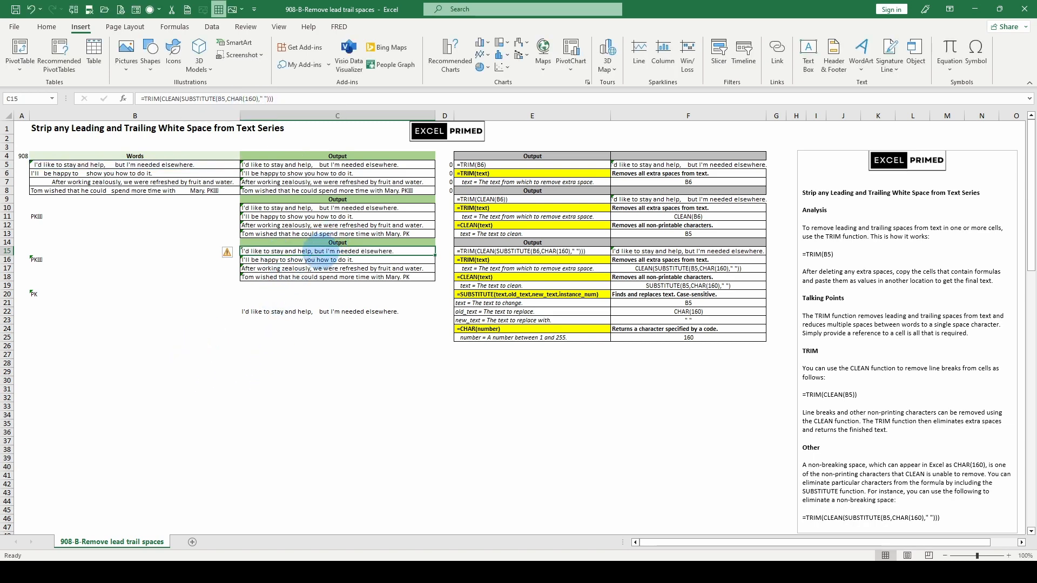